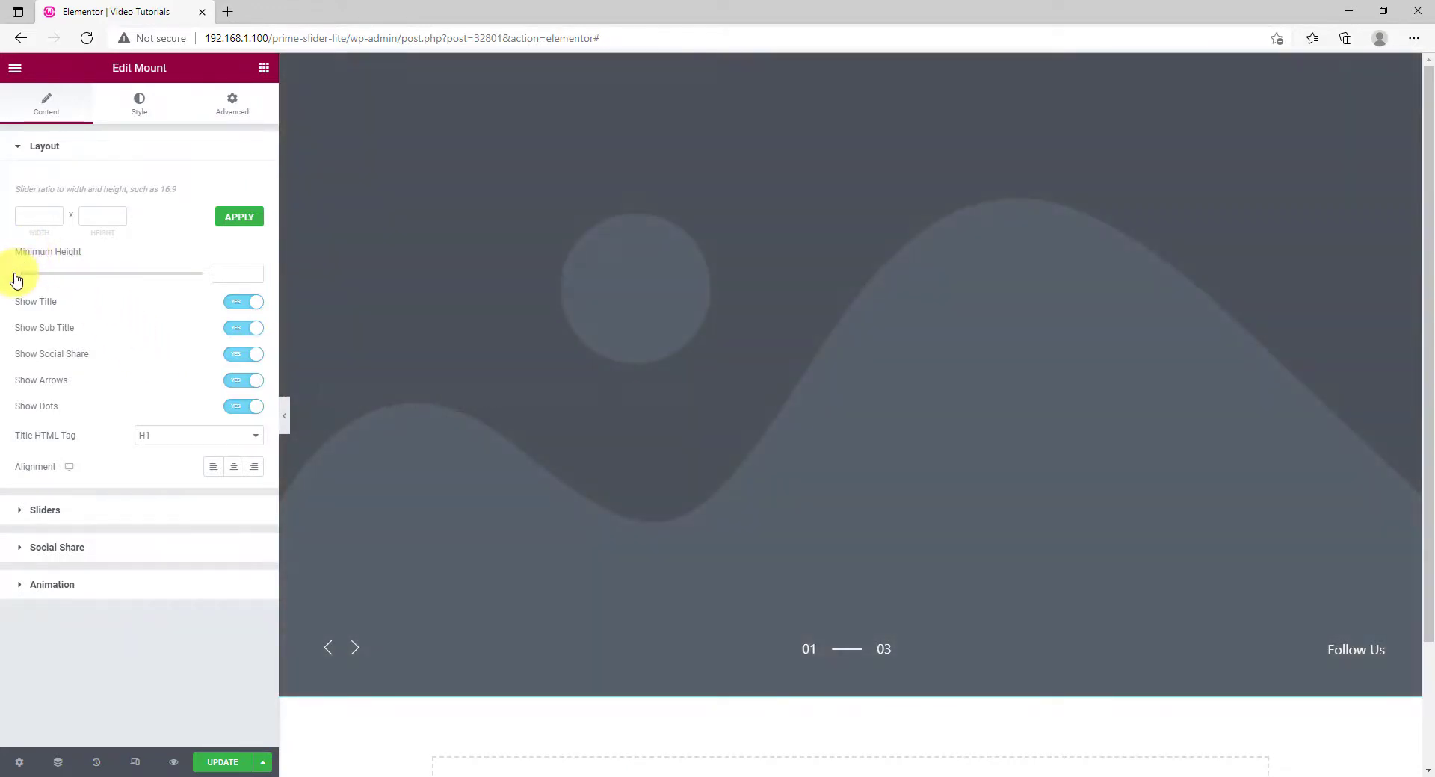
# Step: Try a minimum height of 1024 for the slider and clear the value again
pyautogui.moveTo(16, 278); pyautogui.dragTo(214, 275)
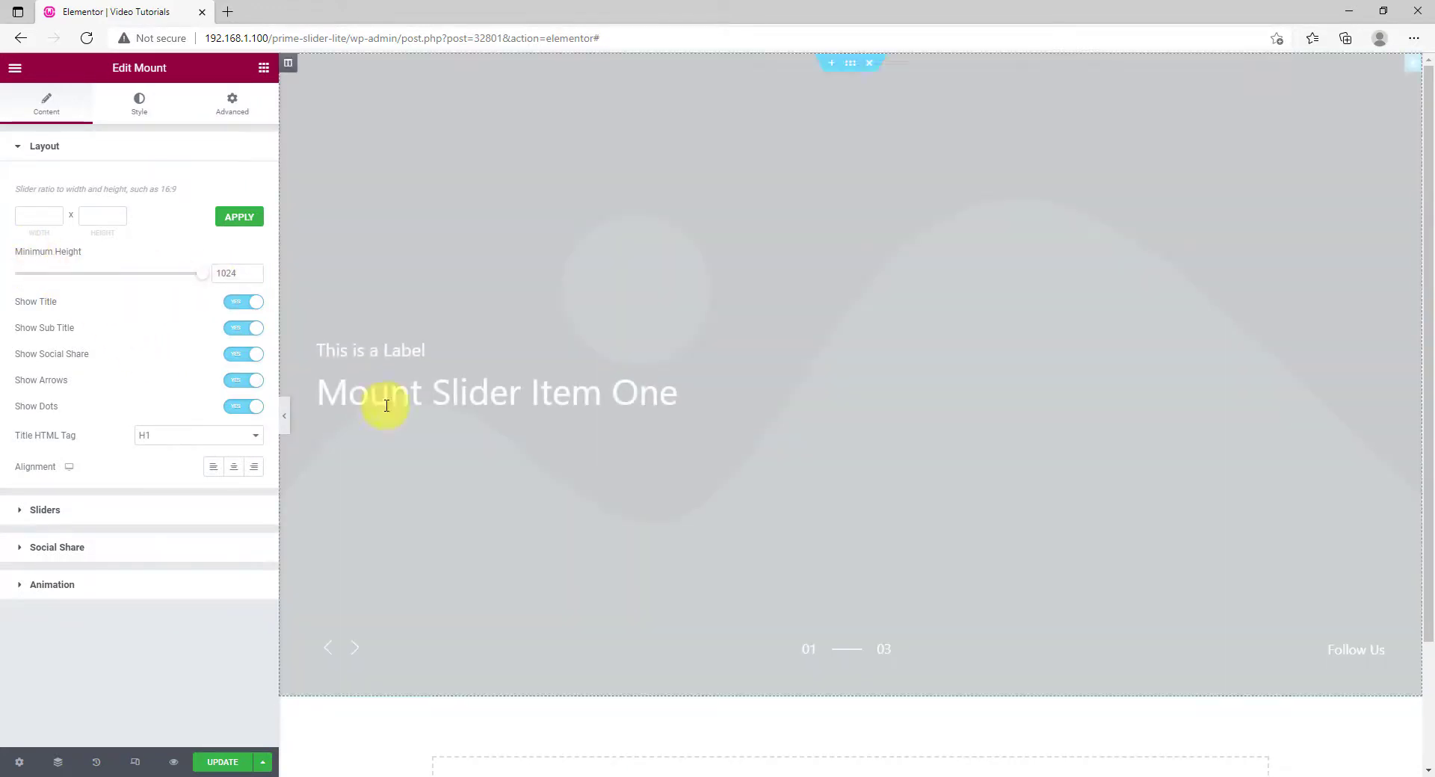
pyautogui.scroll(-3, 793, 526)
pyautogui.scroll(3, 795, 529)
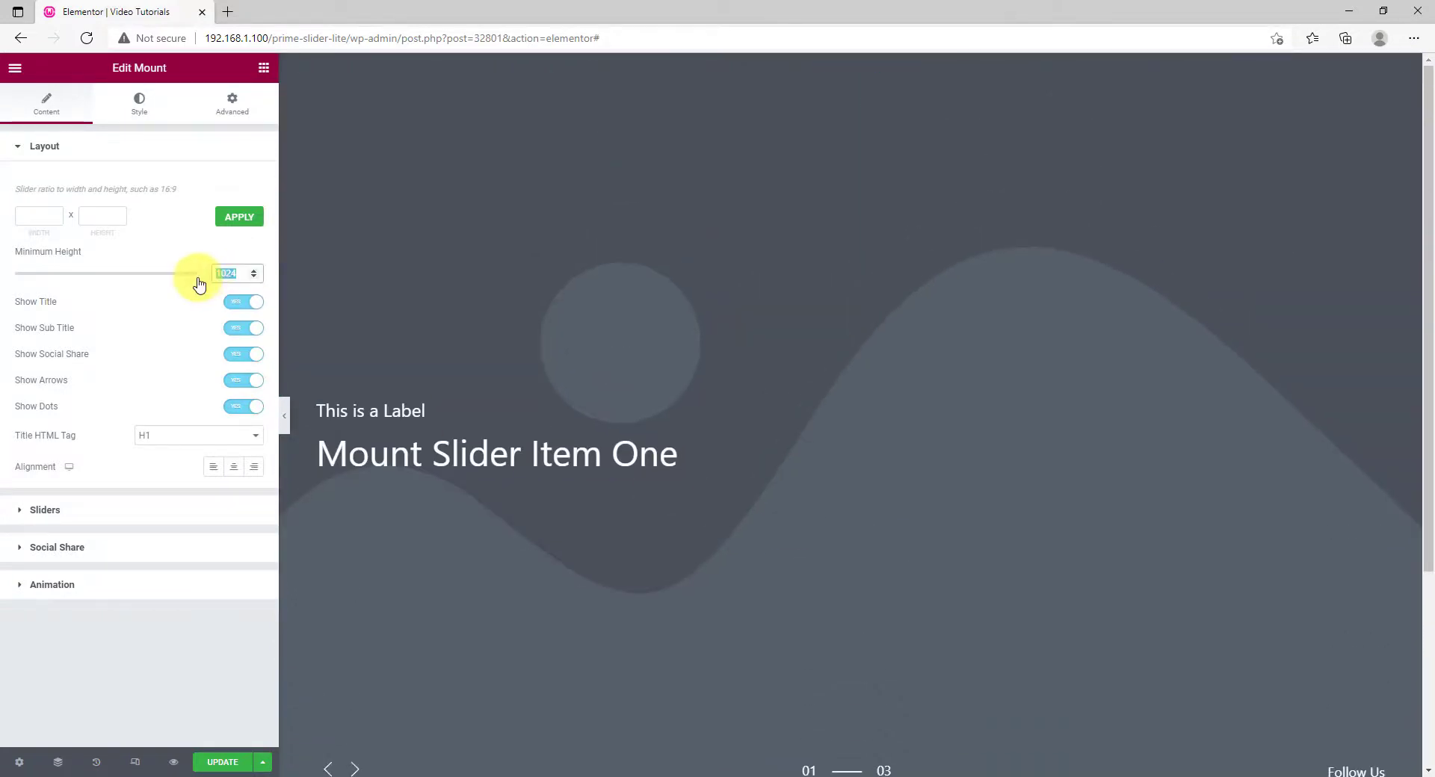
pyautogui.press('BackSpace')
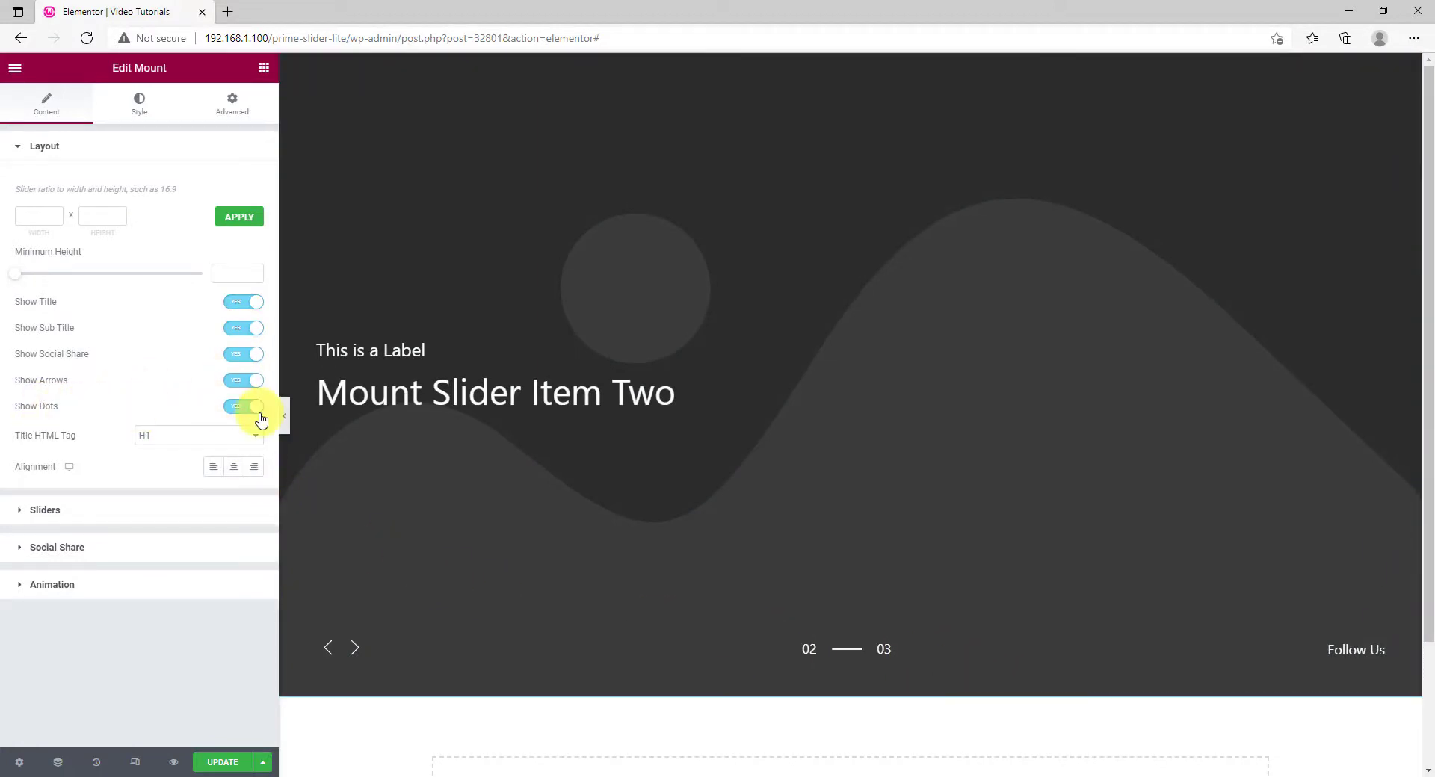
# Step: Switch the slider's dots off and back on, and set the content alignment to center
pyautogui.click(257, 409)
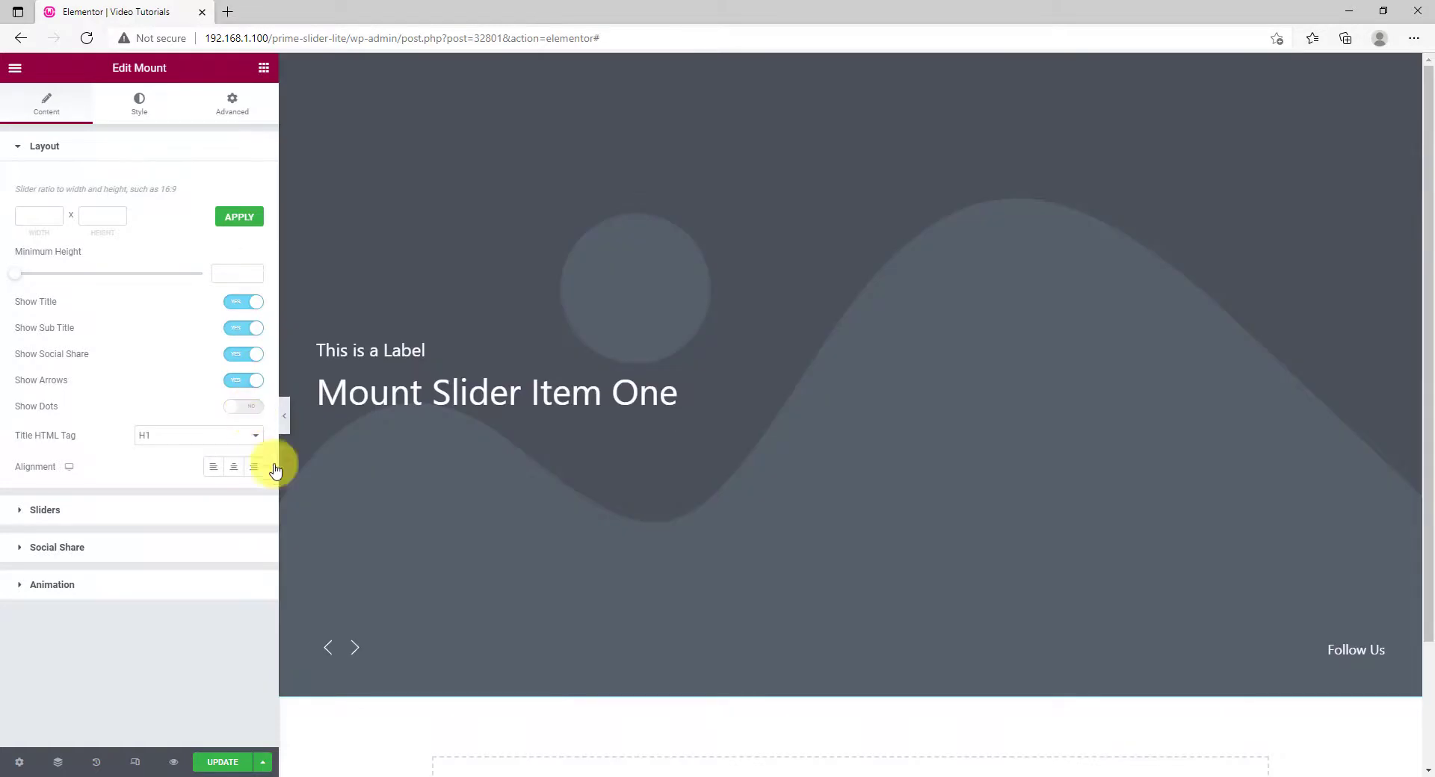
pyautogui.click(255, 412)
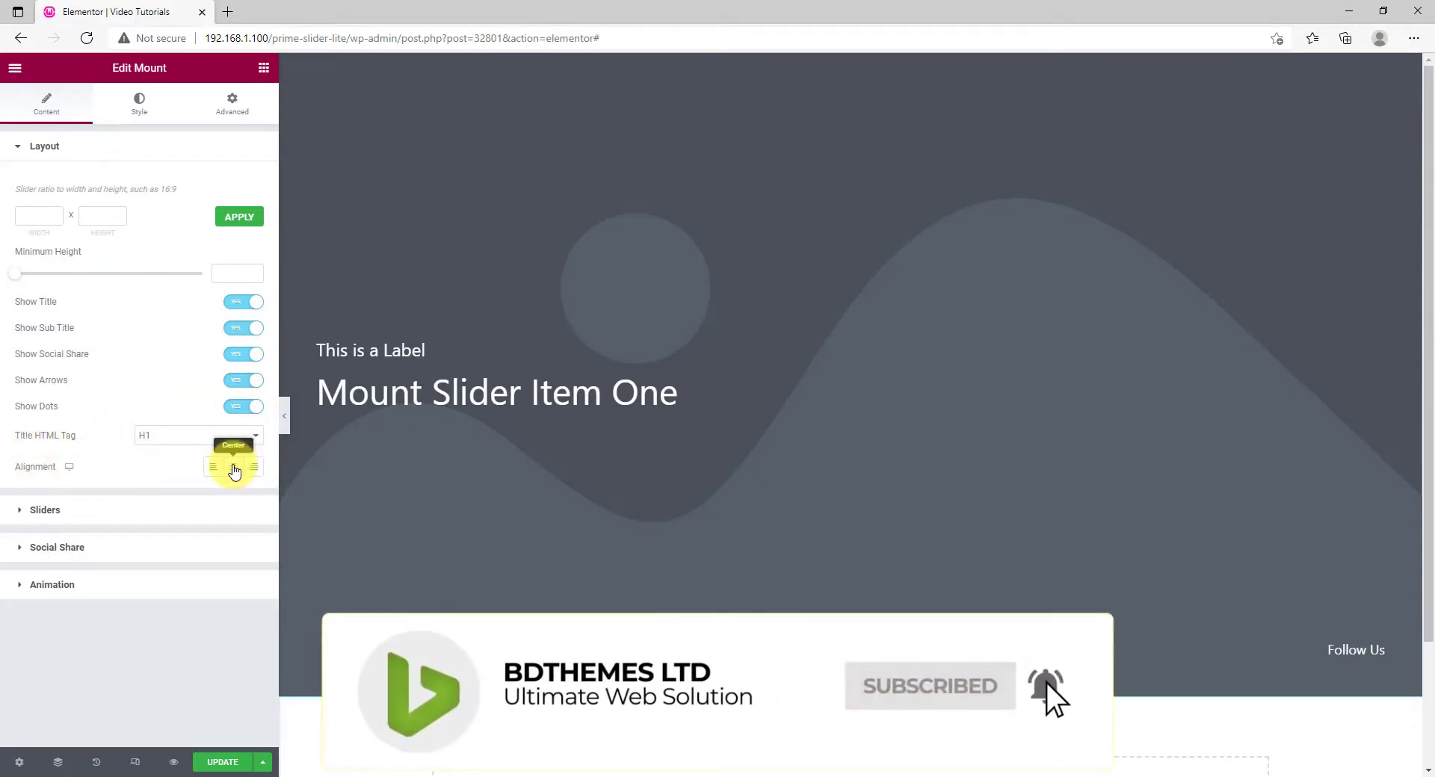
pyautogui.click(233, 468)
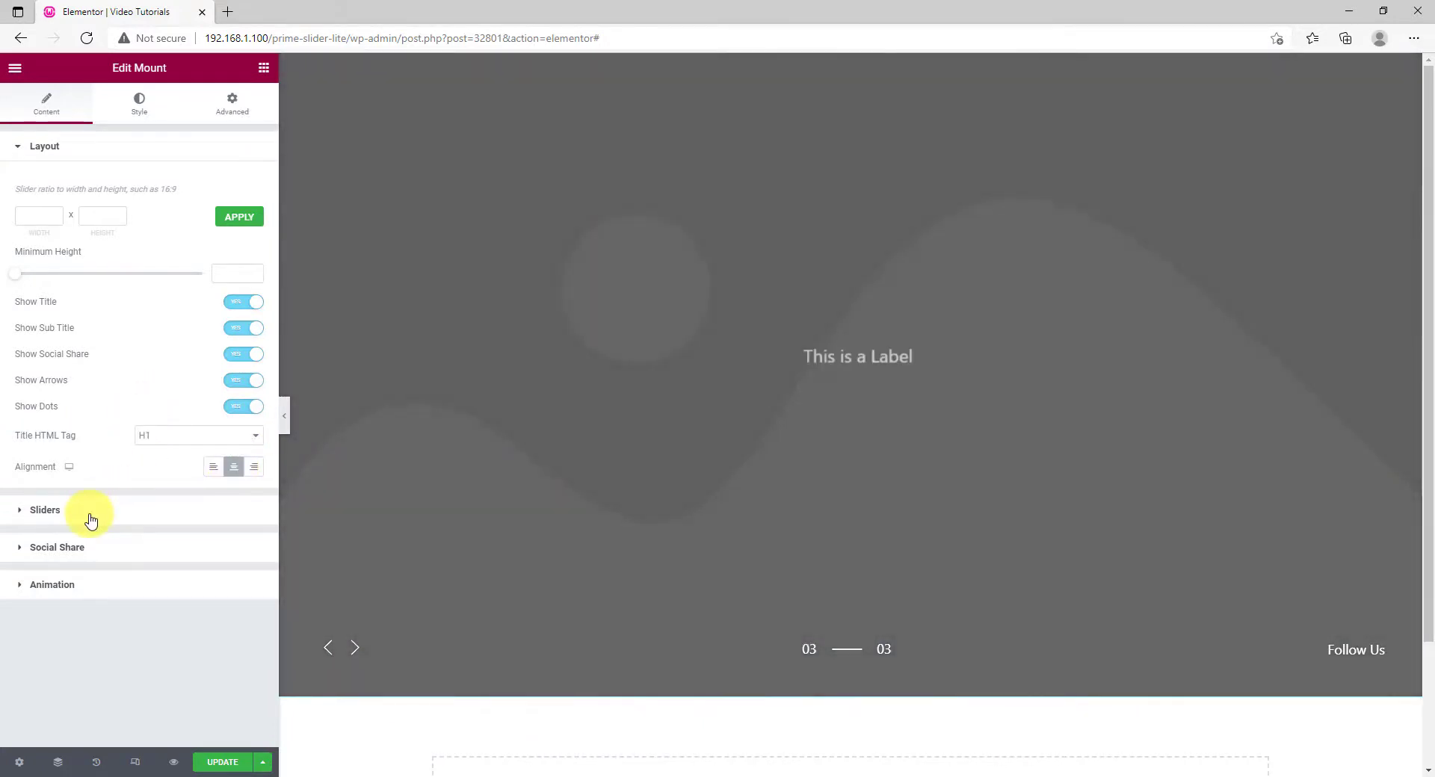
# Step: Set the image of Mount Slider Item One to the orange sunset mountain photo from the media library
pyautogui.click(91, 516)
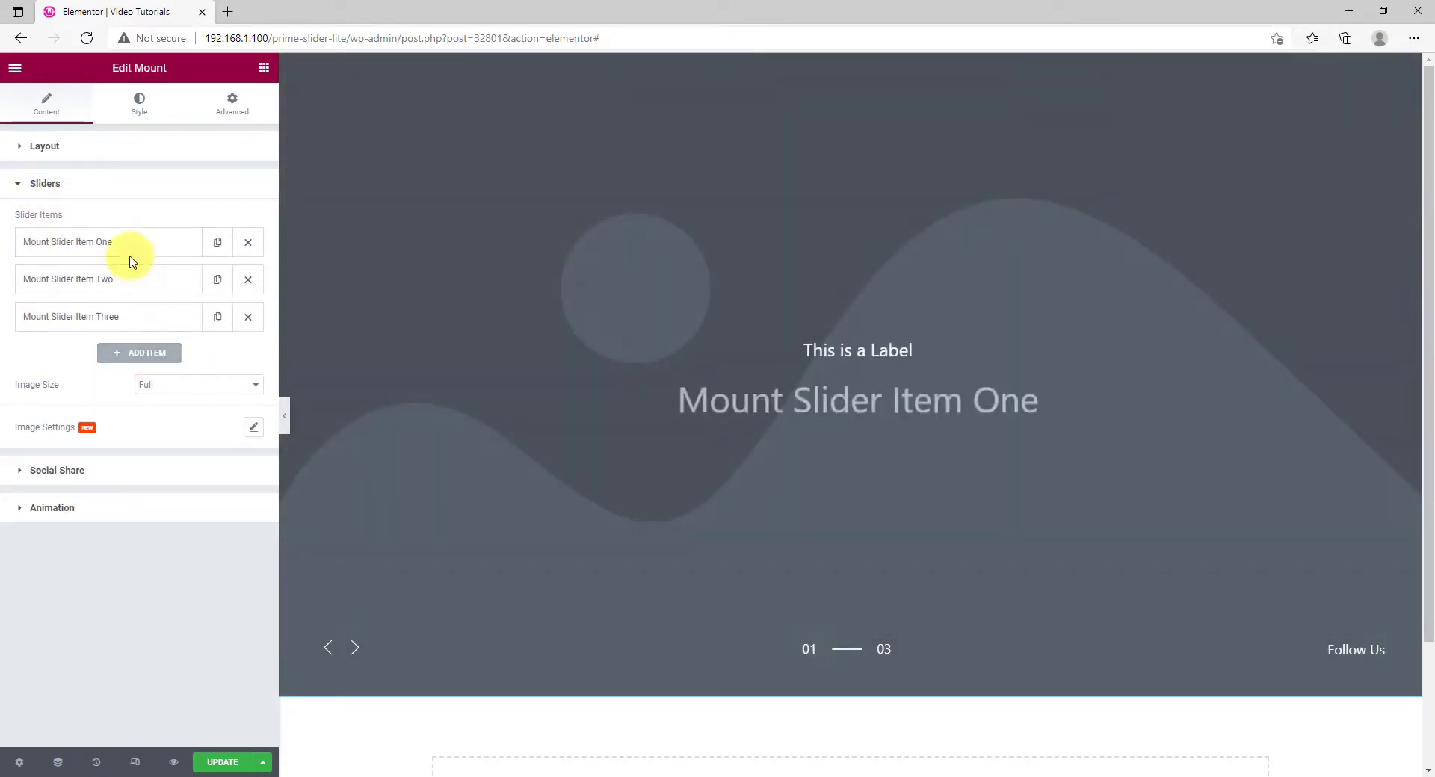
pyautogui.click(109, 247)
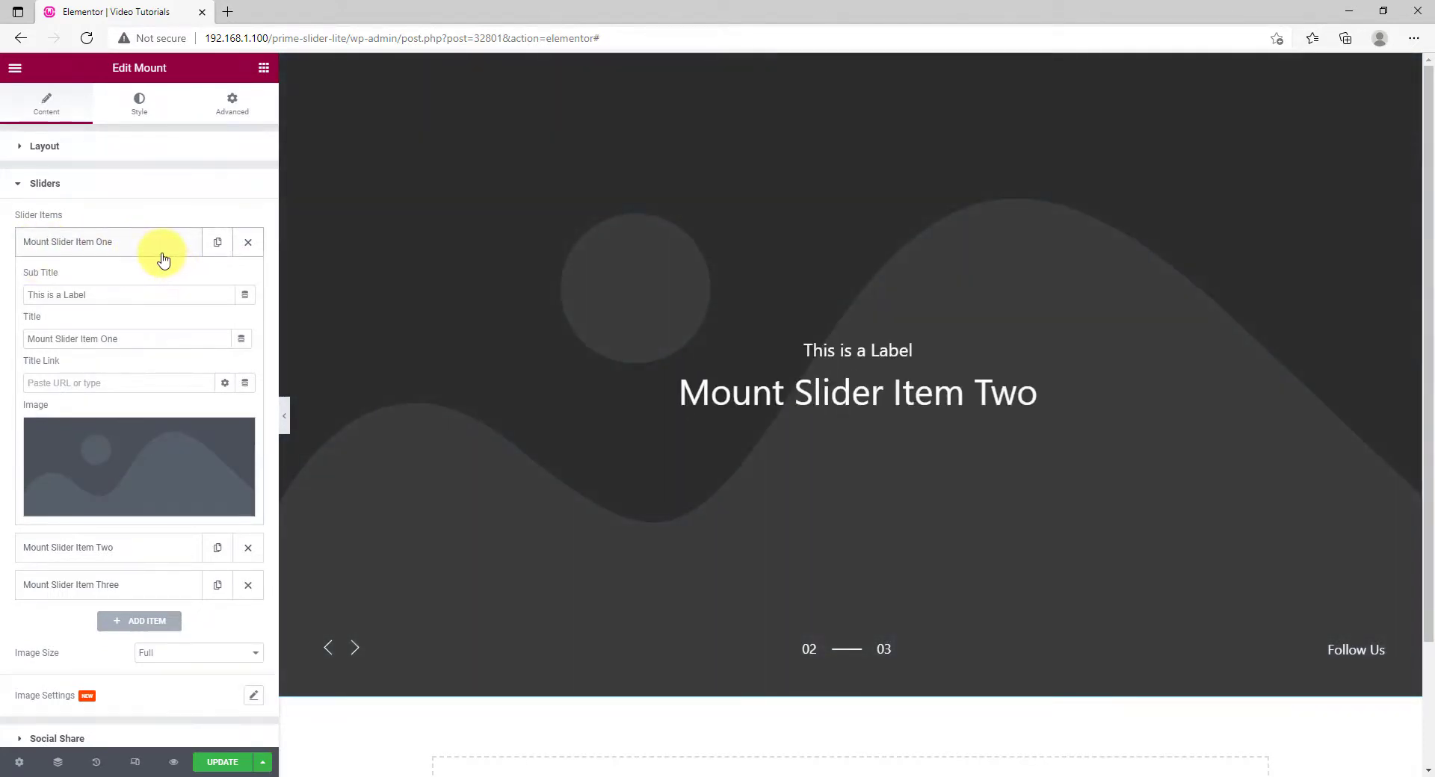
pyautogui.click(125, 474)
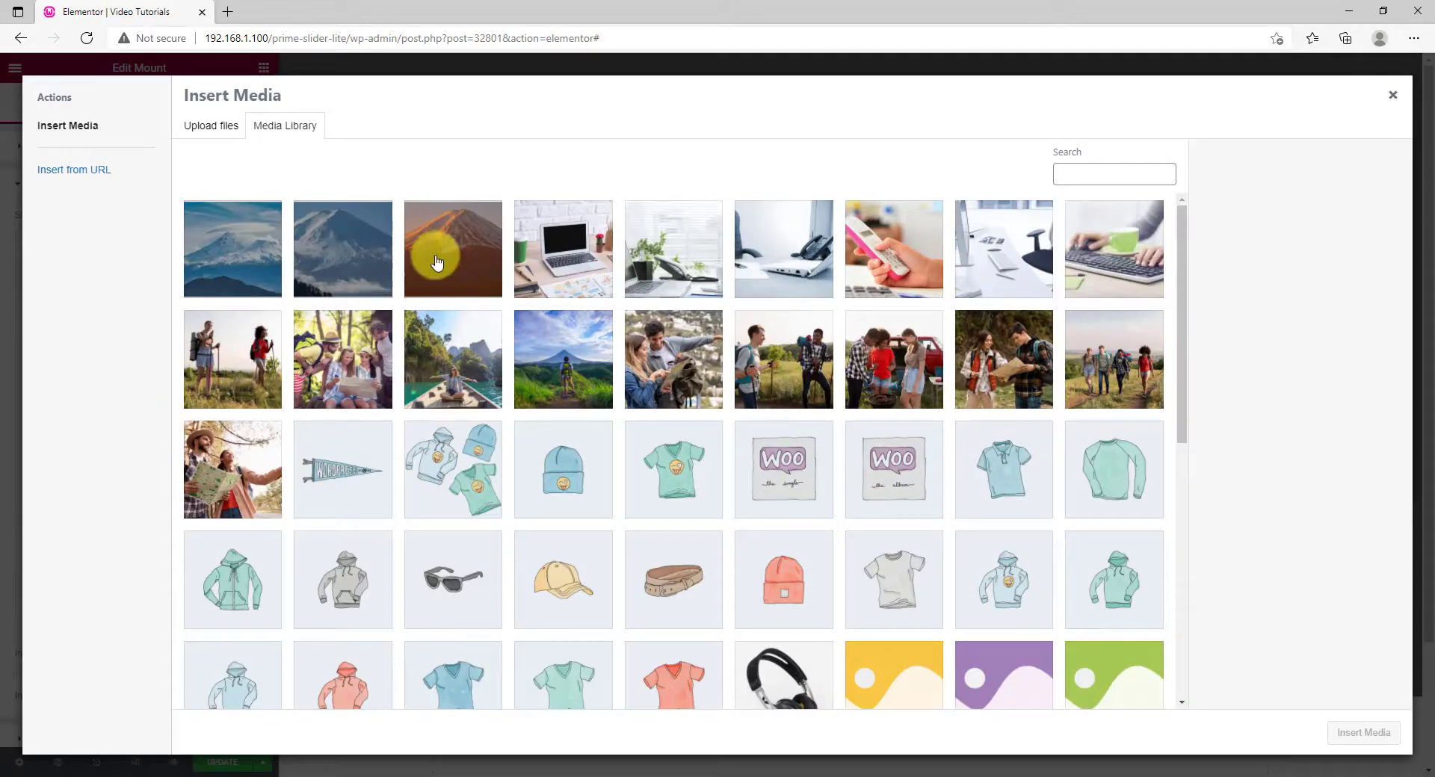
pyautogui.click(437, 262)
pyautogui.click(1361, 732)
# Step: Set the image of Mount Slider Item Two to the grey-blue mountain photo above the clouds from the media library
pyautogui.click(128, 276)
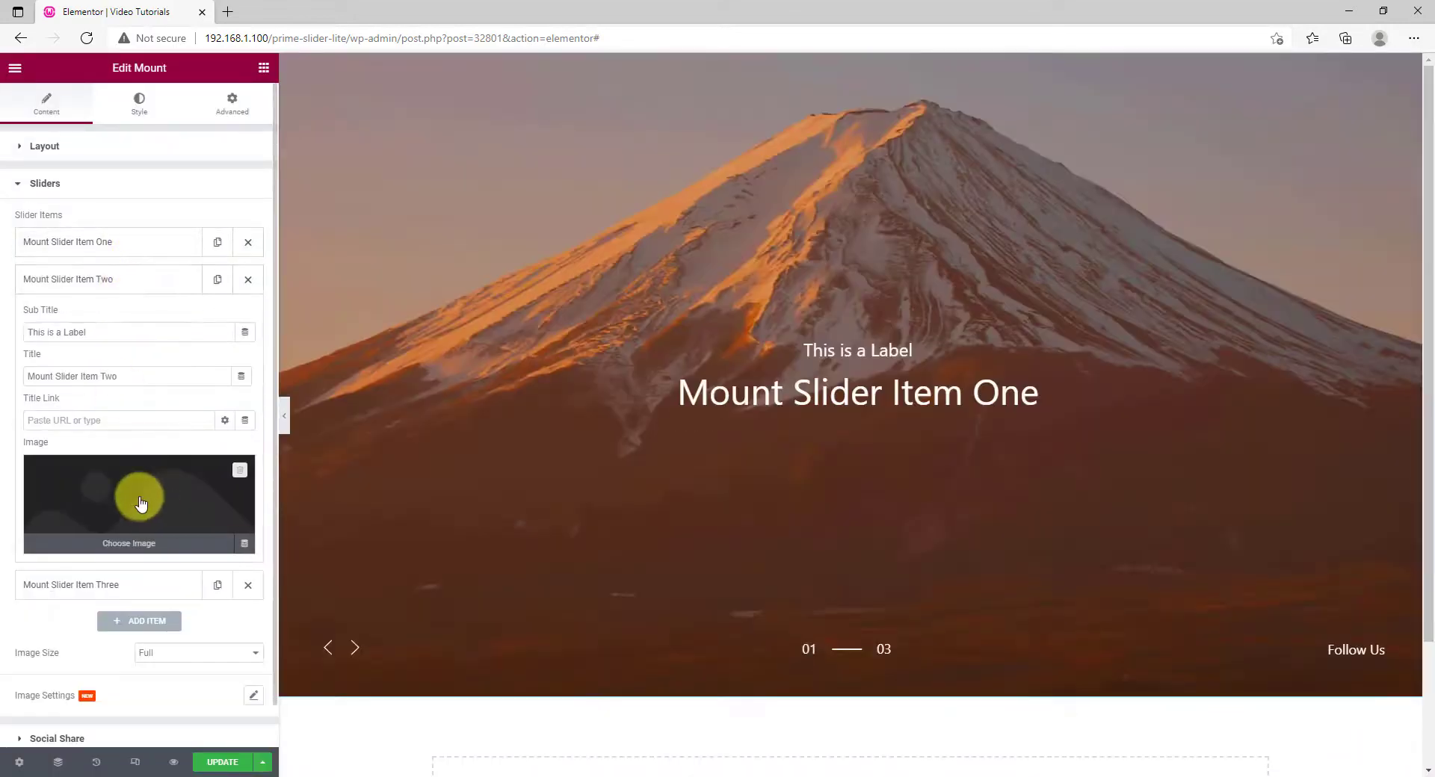
pyautogui.click(141, 503)
pyautogui.click(336, 227)
pyautogui.click(1346, 734)
pyautogui.click(144, 286)
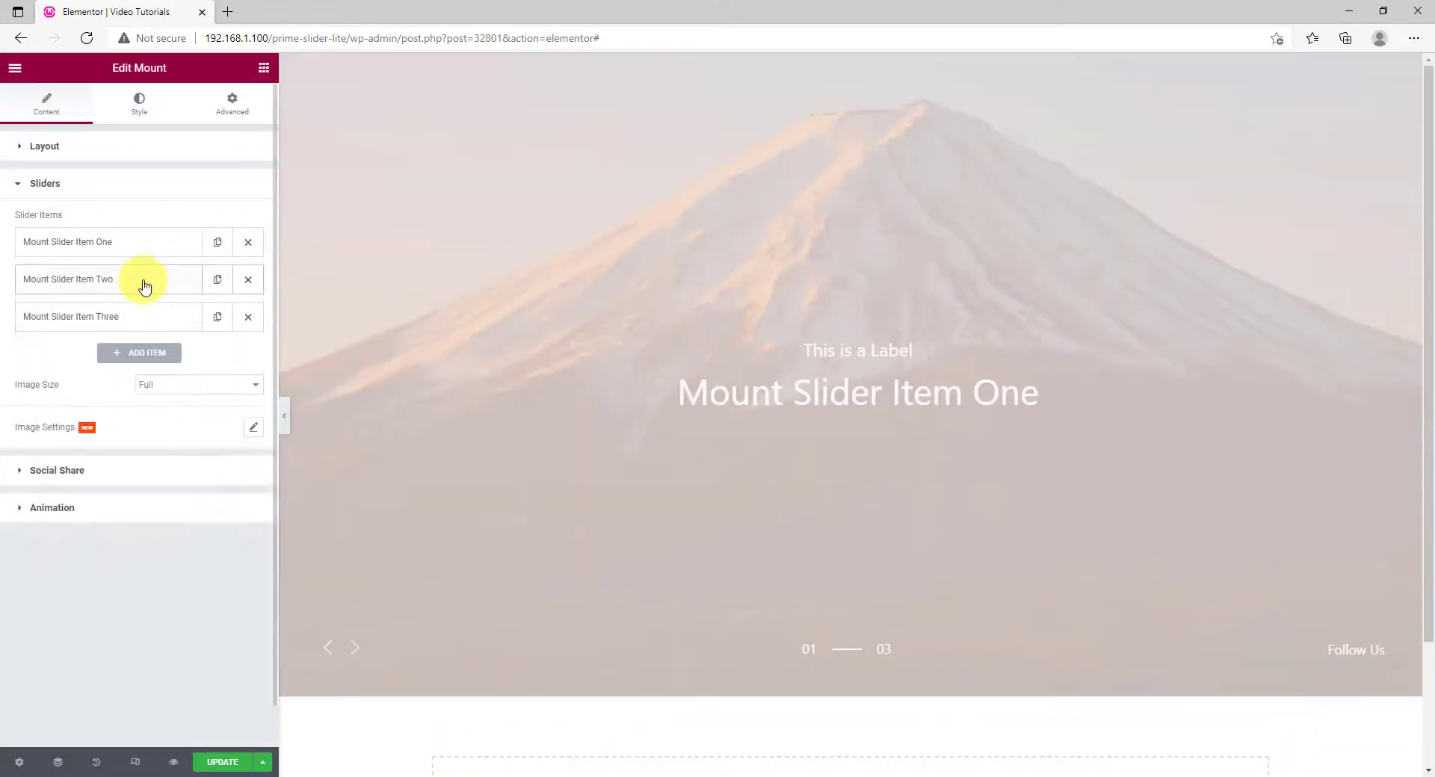
# Step: Set the image of Mount Slider Item Three to mount_slider-3.jpg from the media library
pyautogui.click(142, 316)
pyautogui.click(141, 544)
pyautogui.click(254, 288)
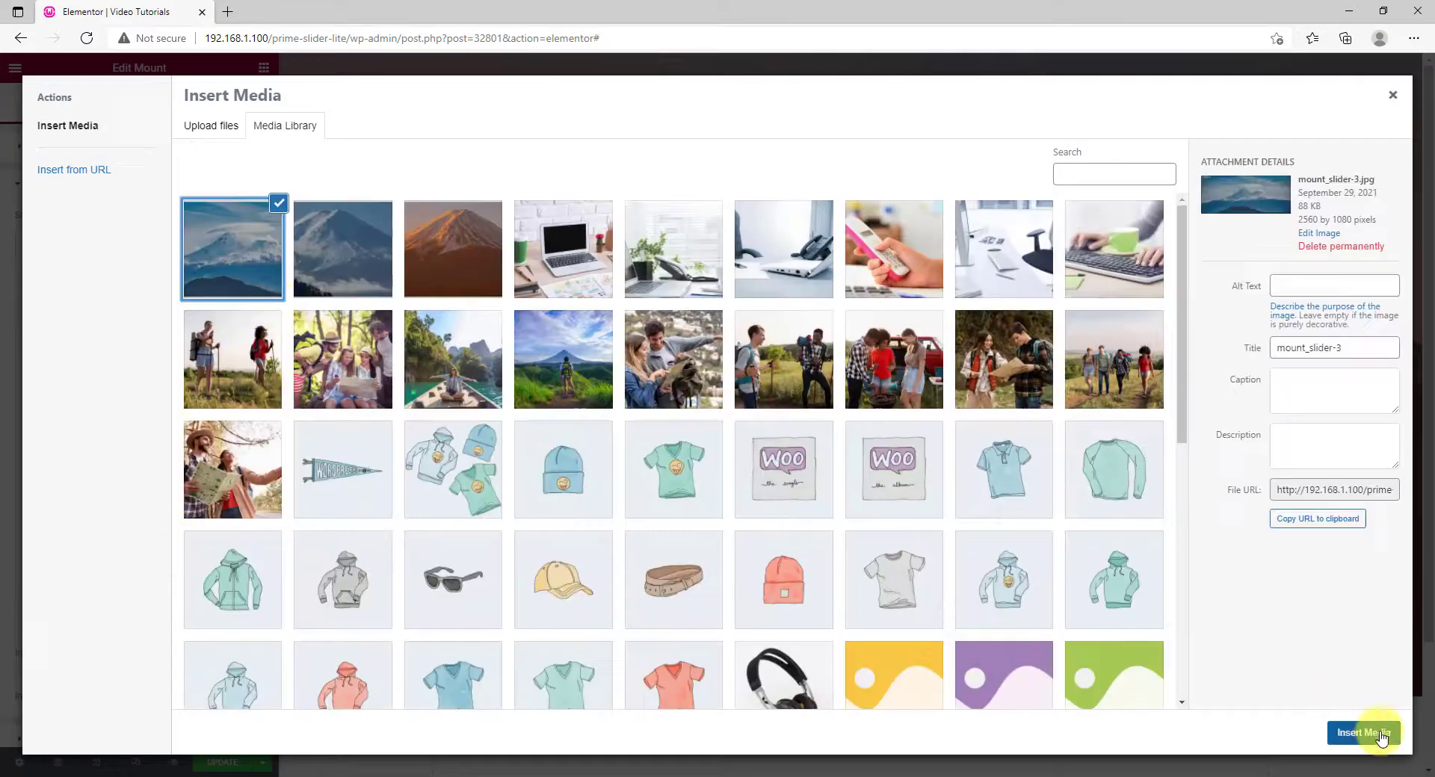
pyautogui.click(1381, 738)
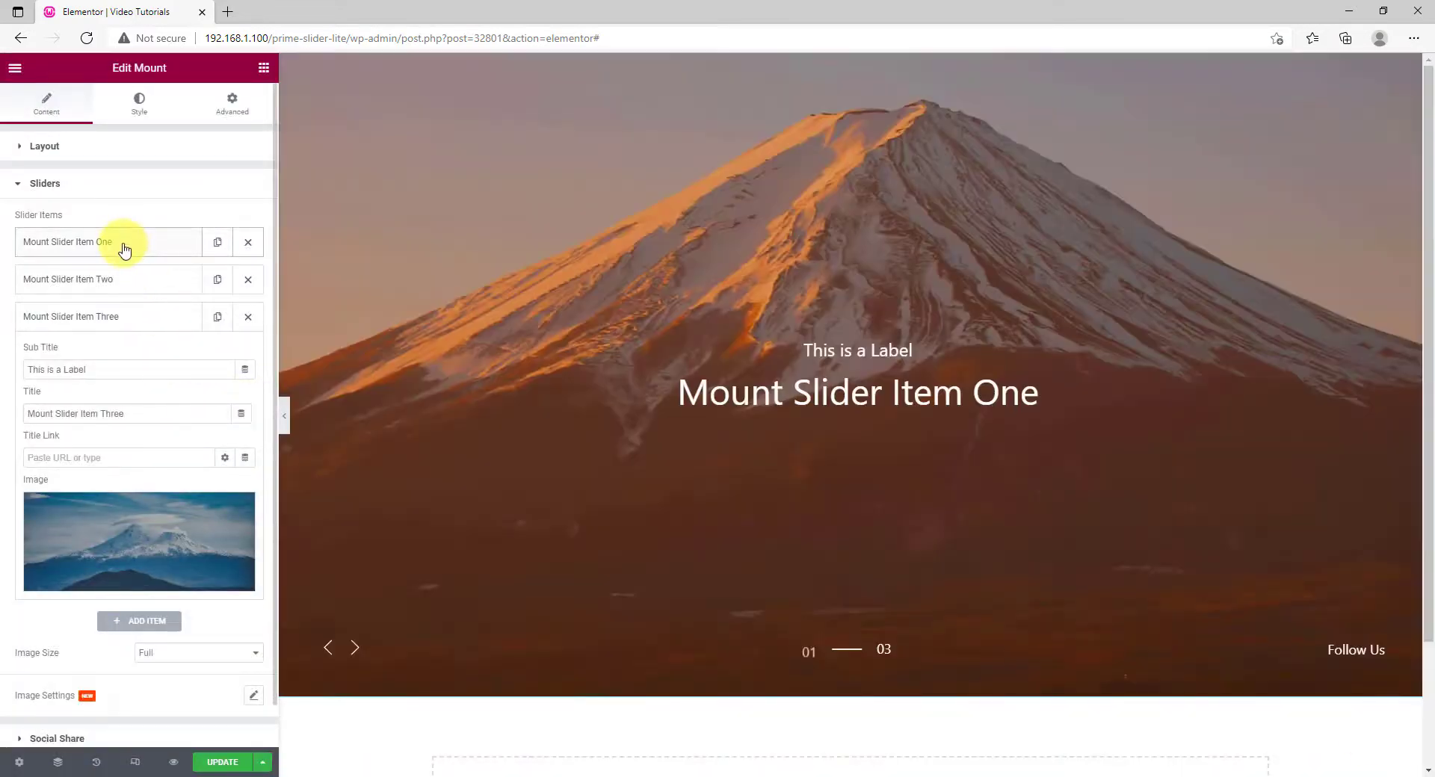
# Step: Change the first slide's title to "Go Mount Everest" and its subtitle to "Highest mountain above sea level"
pyautogui.click(123, 247)
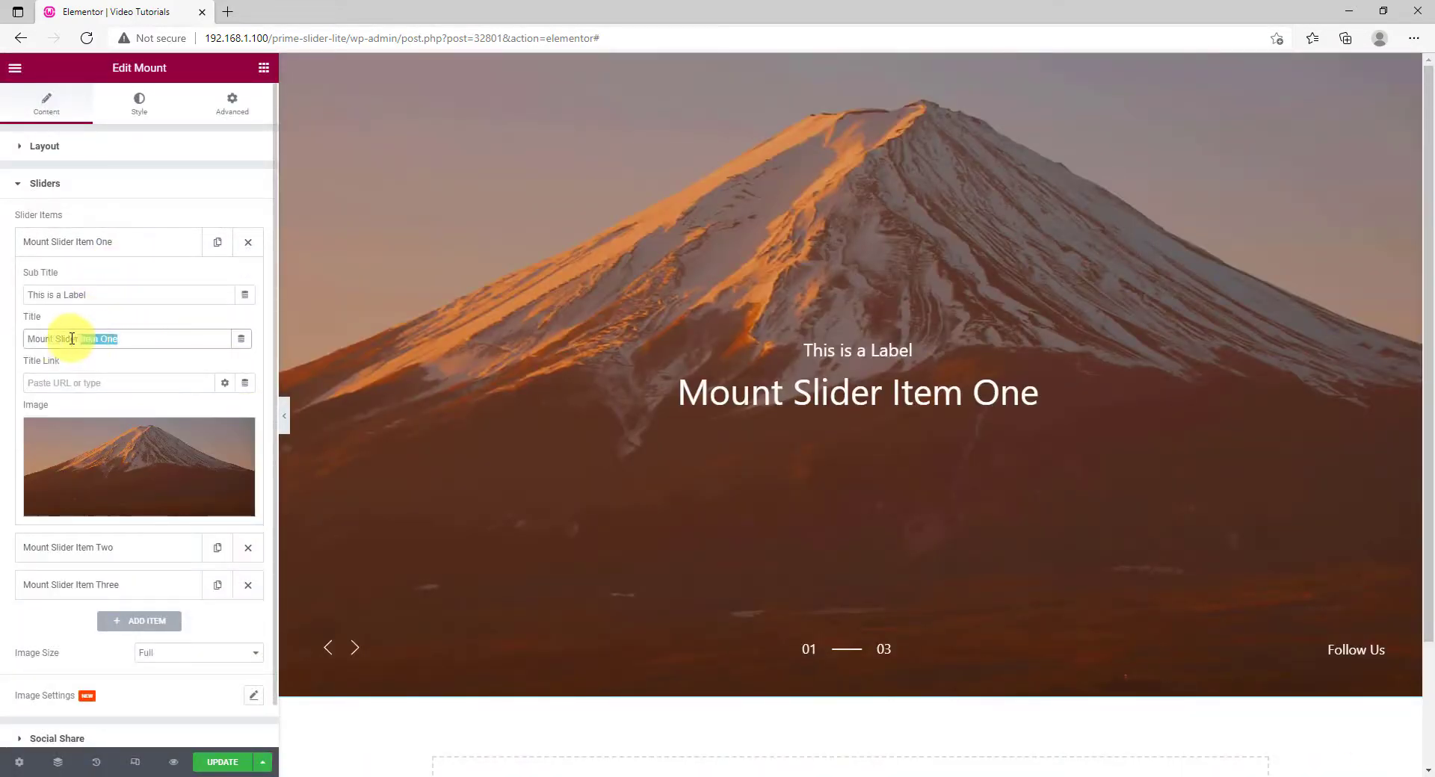
pyautogui.write('Go Mount Eve')
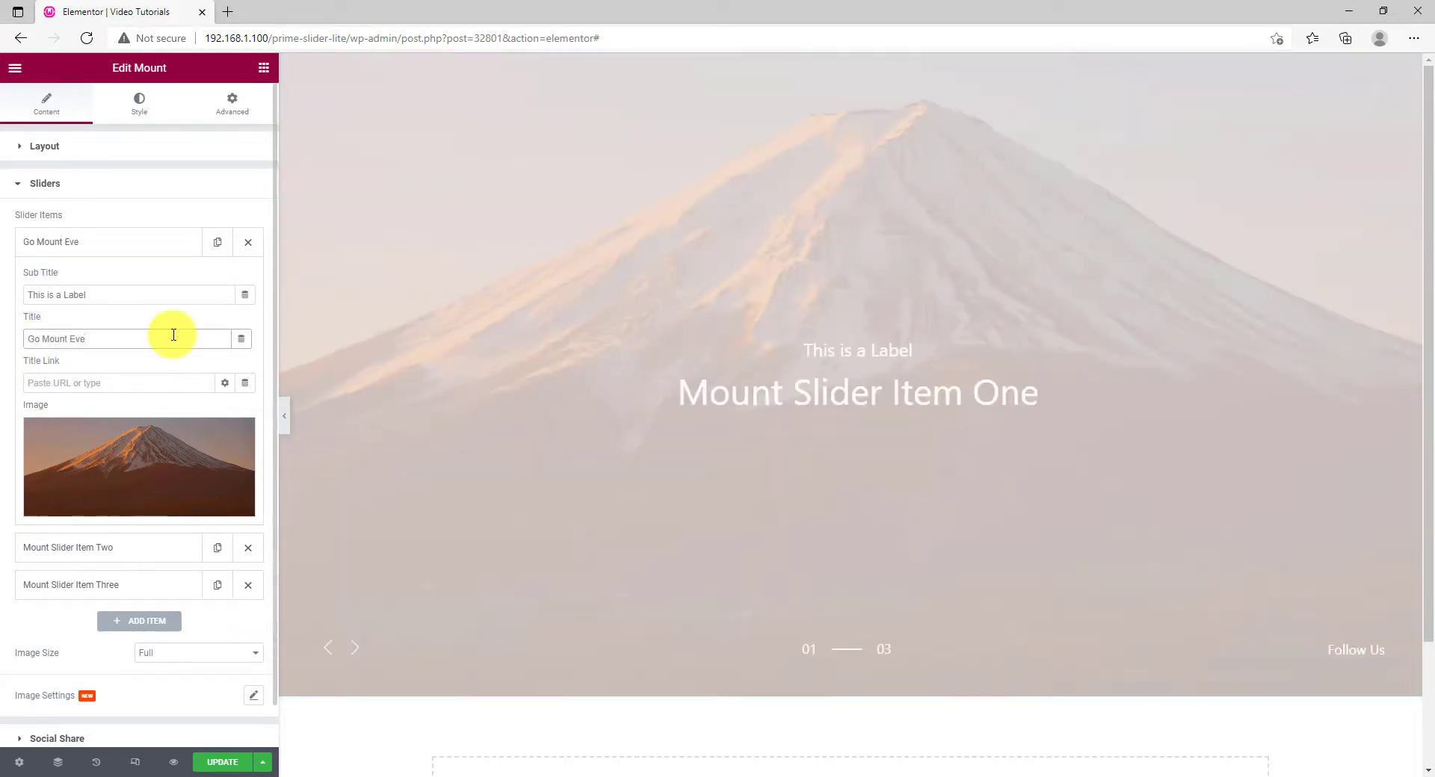
pyautogui.write('rest')
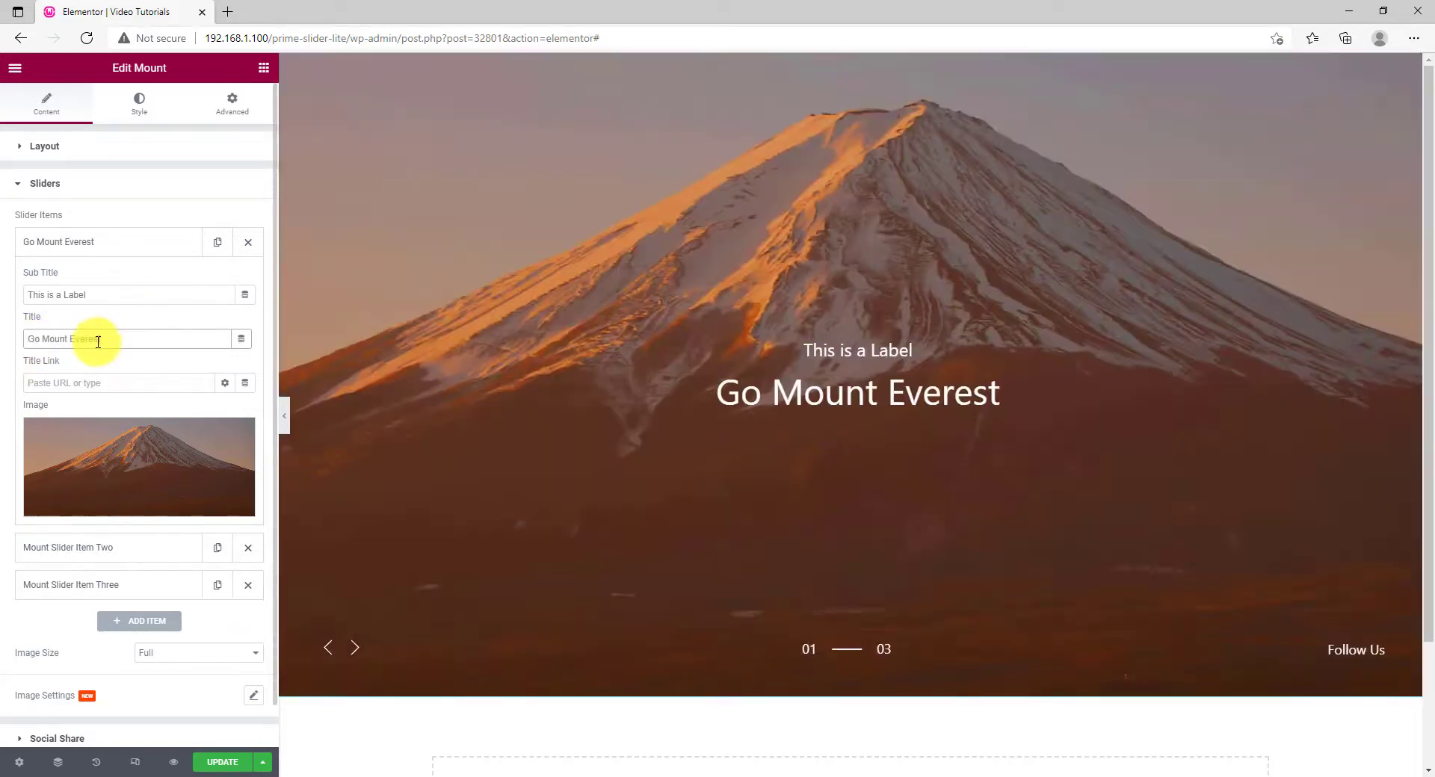
pyautogui.tripleClick(183, 296)
pyautogui.write('H')
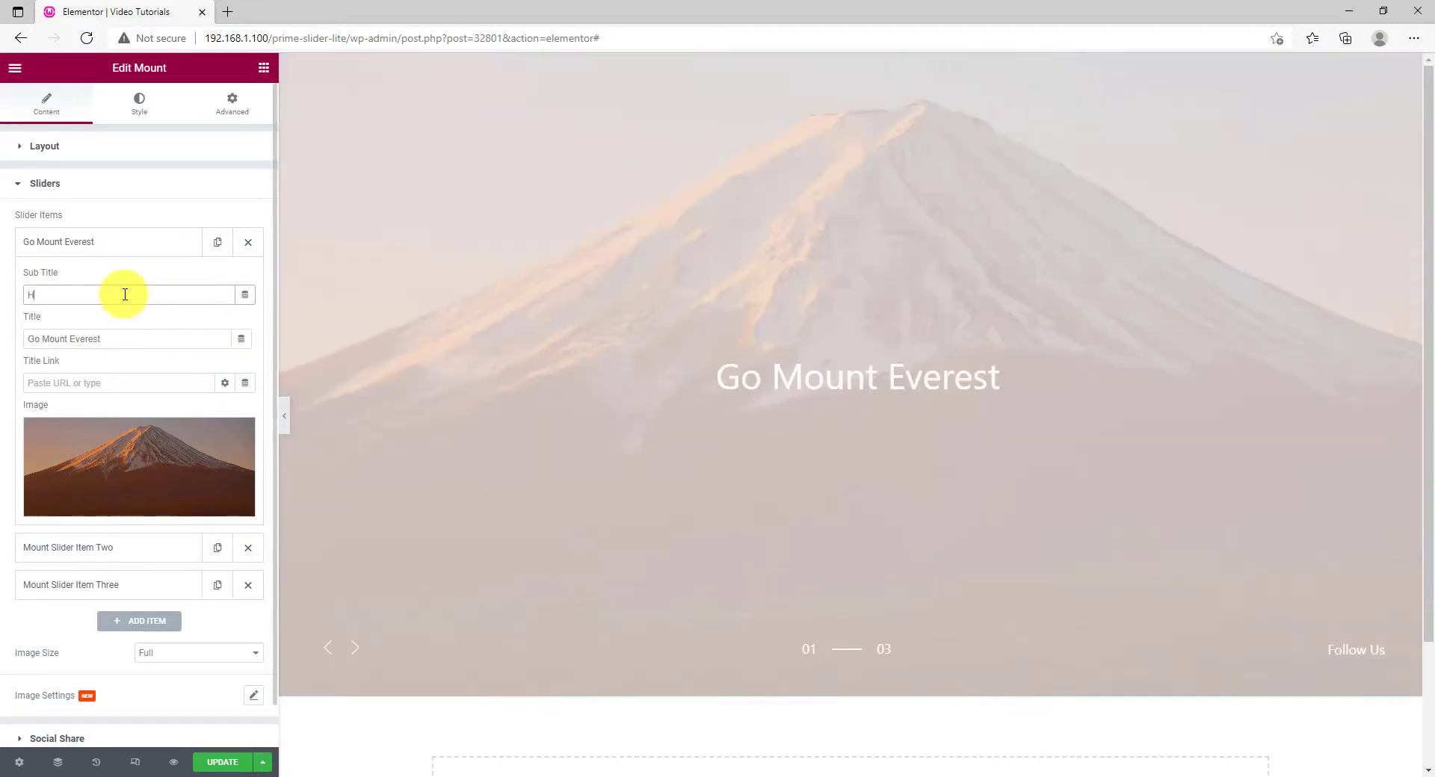
pyautogui.write('ighest')
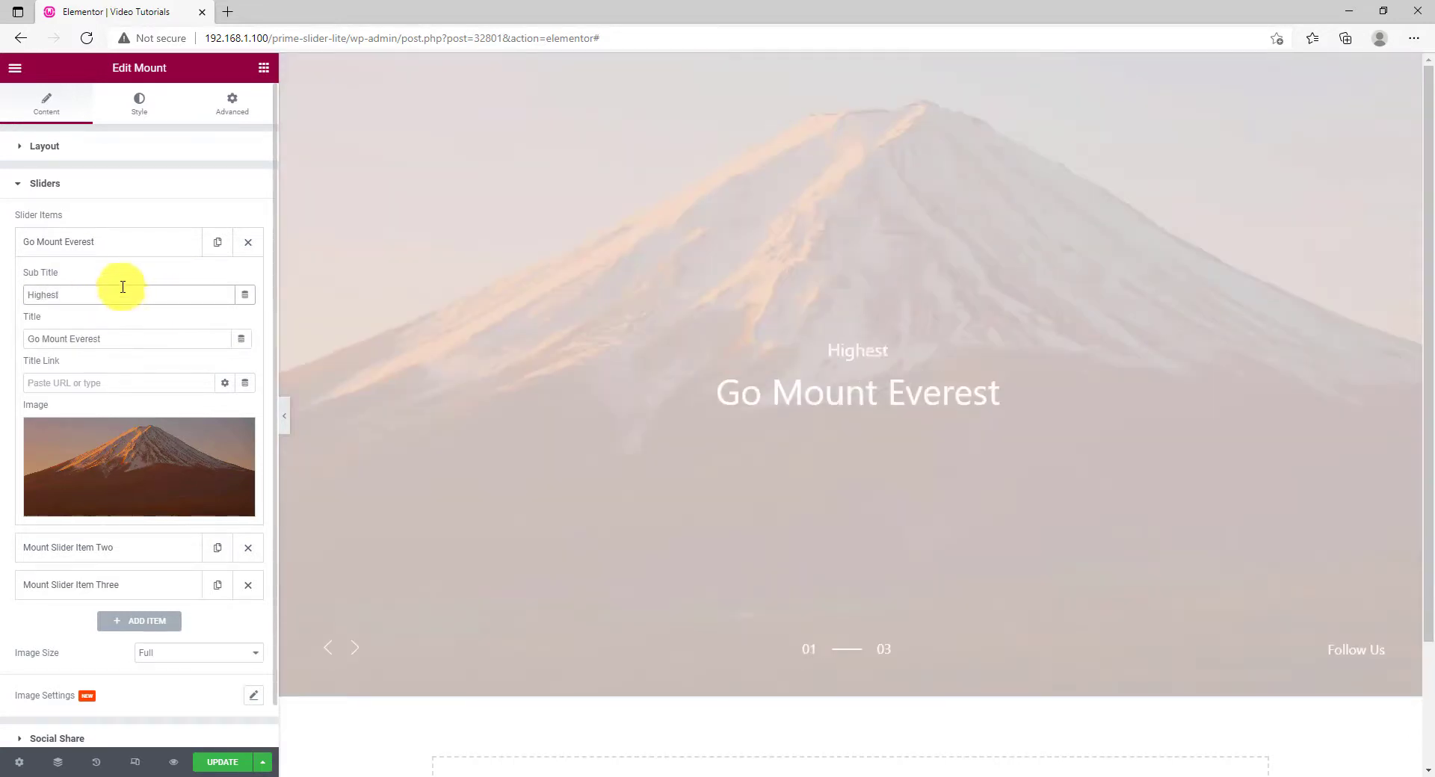
pyautogui.write(' mountain above sea level')
pyautogui.click(106, 241)
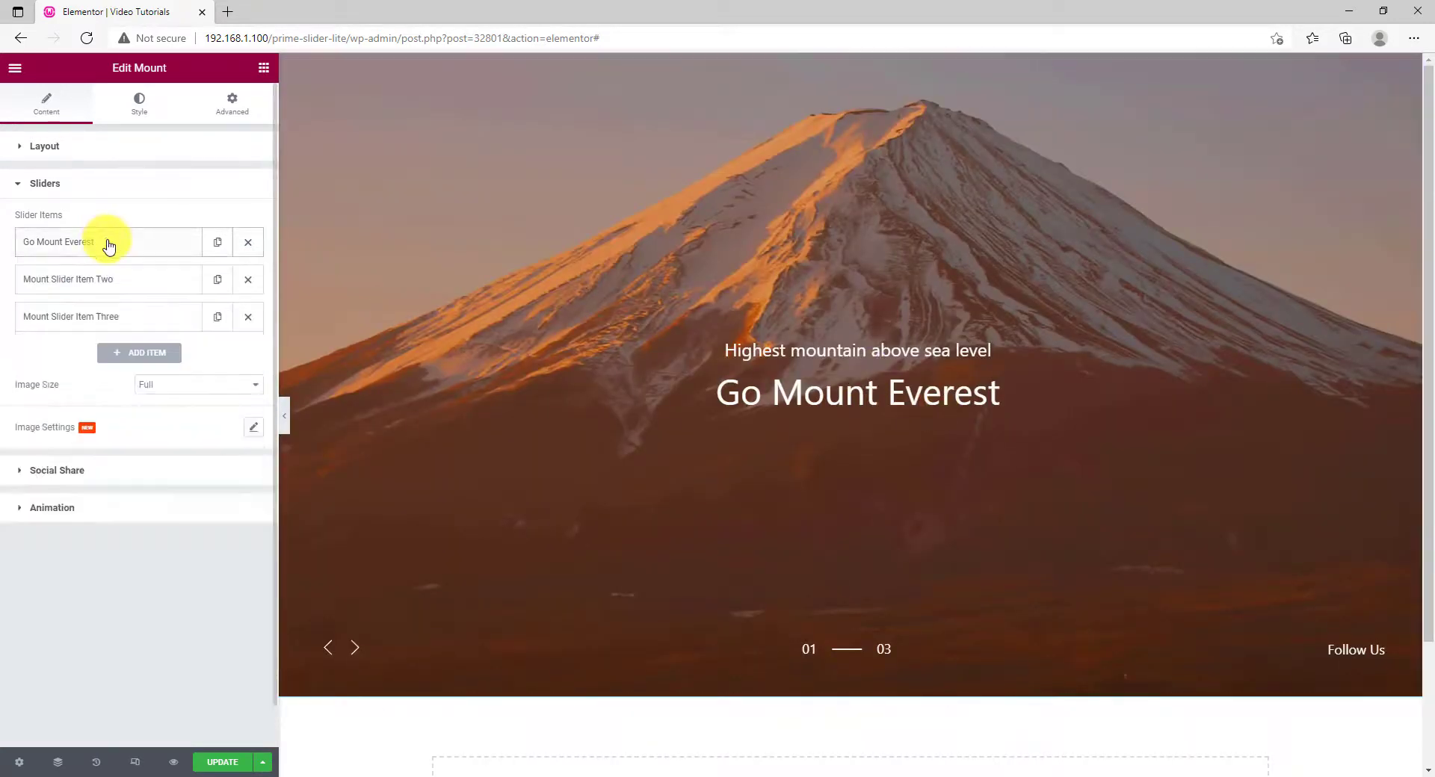
# Step: Change the second slide's title to "Himalayas Range" and its subtitle to "Located in the Mahalingam"
pyautogui.click(75, 279)
pyautogui.tripleClick(26, 376)
pyautogui.write('Himalayas Range')
pyautogui.tripleClick(26, 332)
pyautogui.write('Located in the Mahalingam')
# Step: Change the third slide's title to "Nepali and Chinese" and its subtitle to "The China–Nepal border"
pyautogui.click(75, 585)
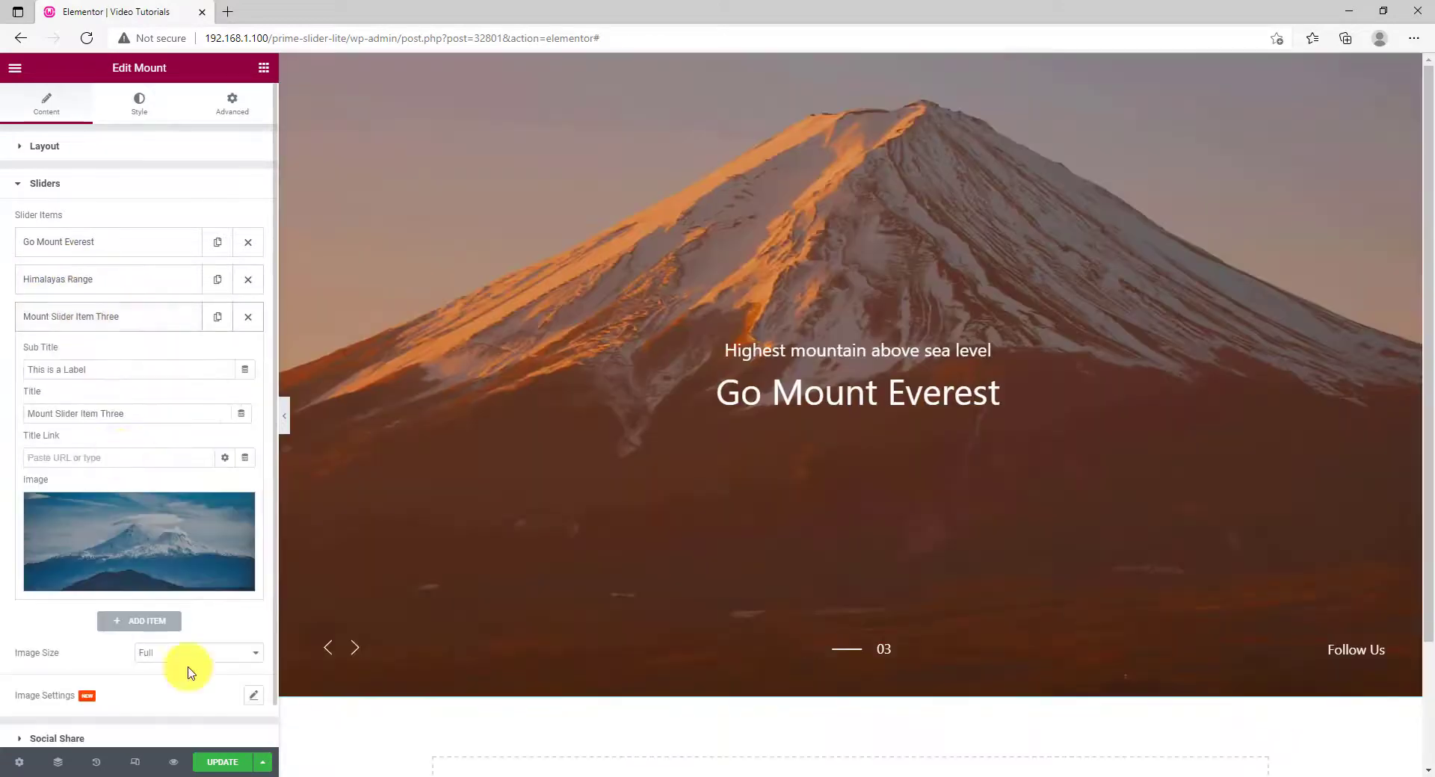
pyautogui.tripleClick(26, 413)
pyautogui.write('Nepali and Chinese')
pyautogui.tripleClick(27, 369)
pyautogui.write('The China–Nepal border')
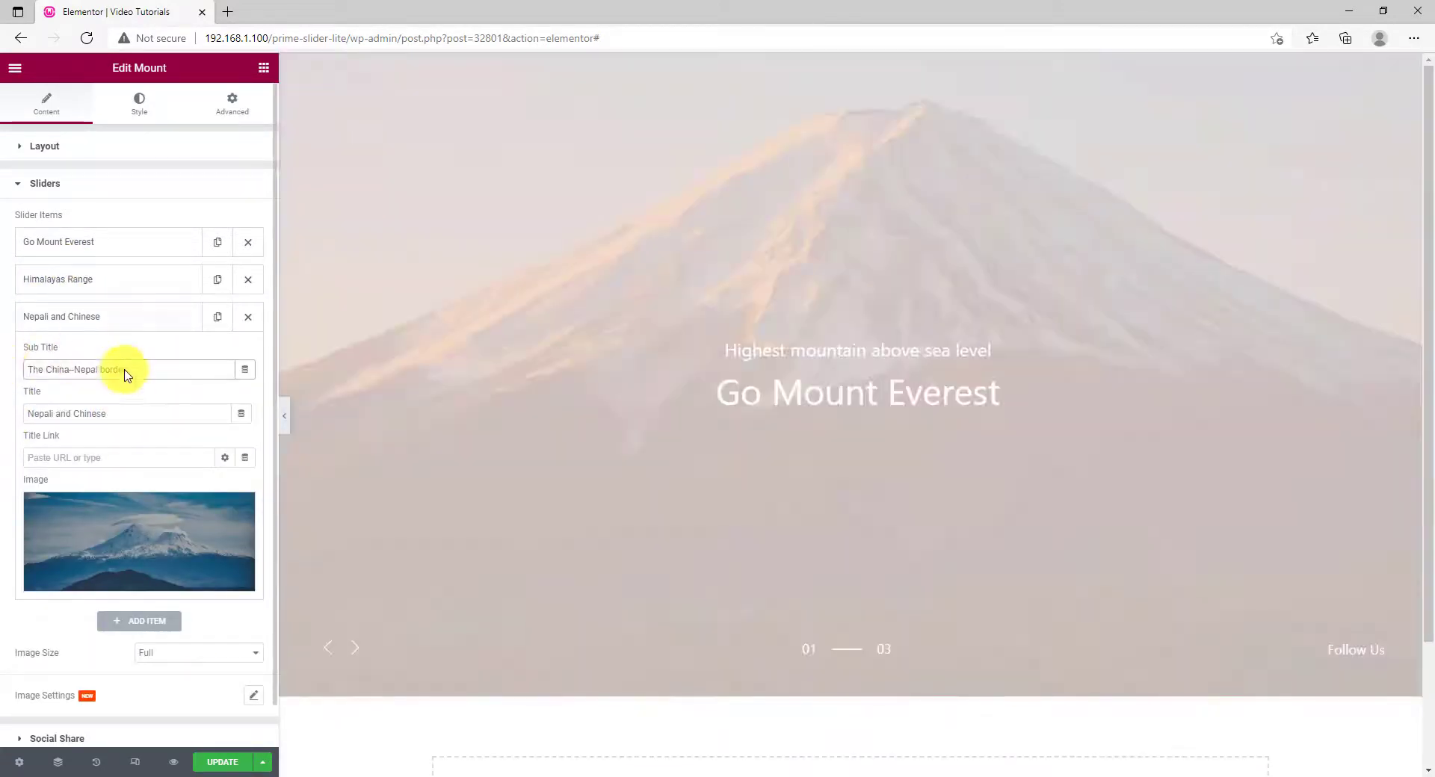
# Step: Preview the following slides in the slider and collapse the third slide's settings
pyautogui.click(359, 650)
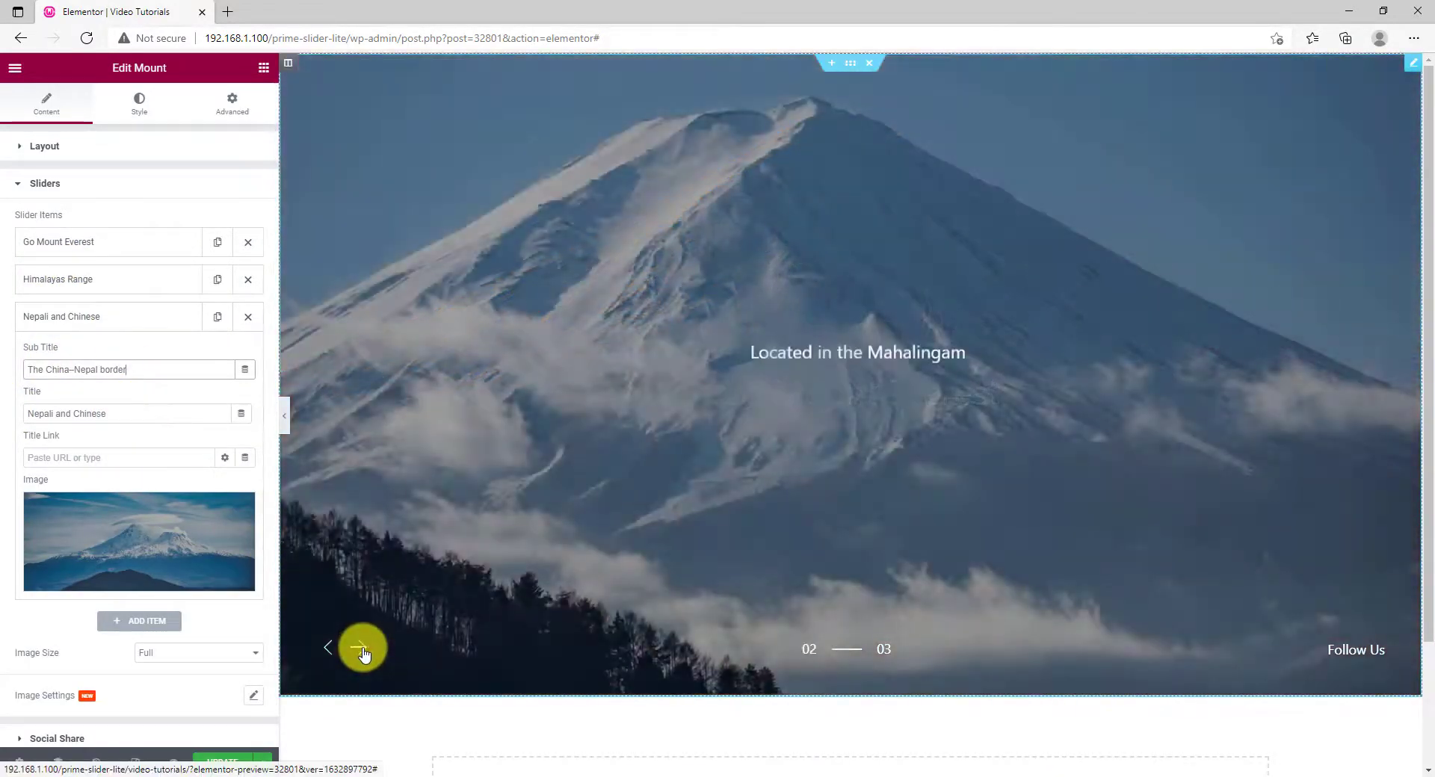
pyautogui.click(360, 650)
pyautogui.click(99, 317)
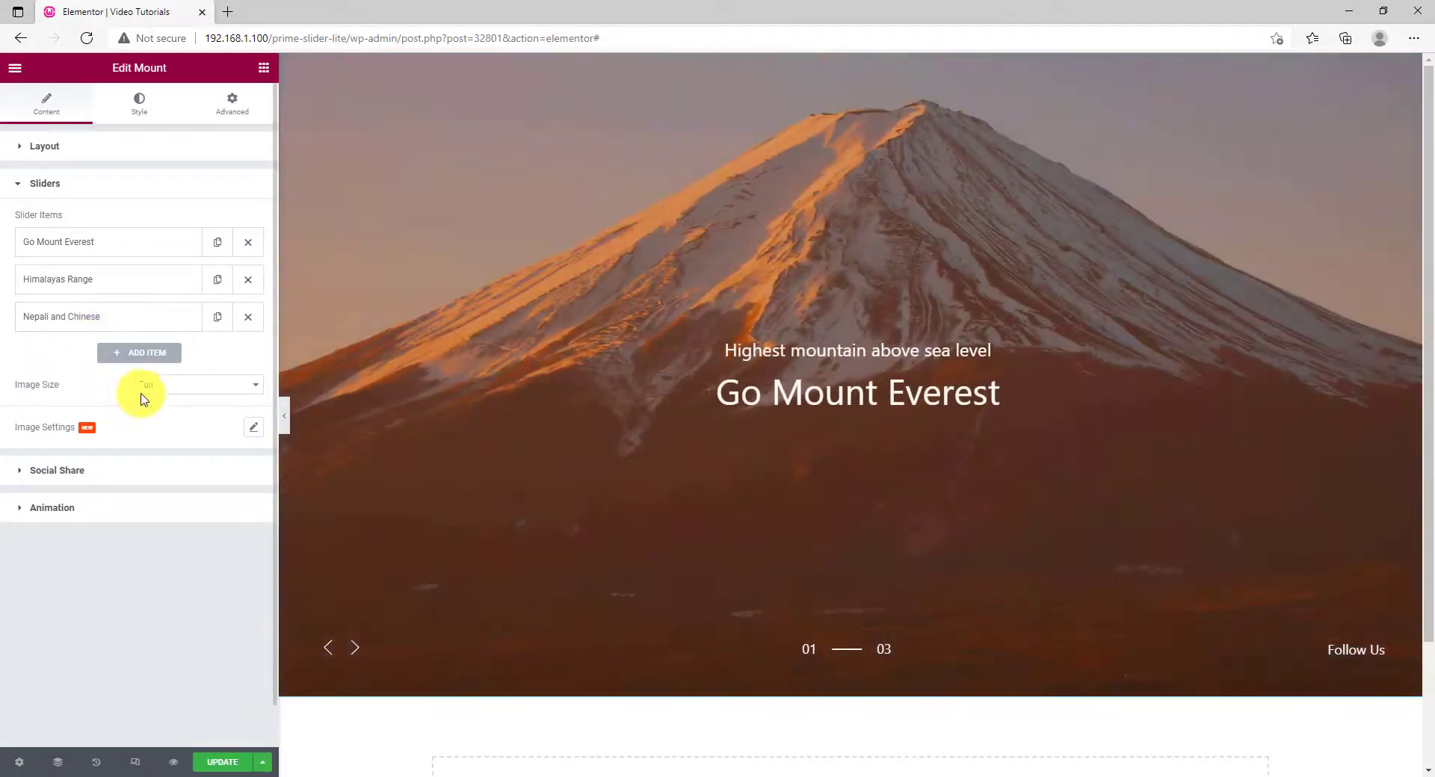
# Step: Examine the available image sizes and the image position, attachment, repeat and size settings
pyautogui.click(197, 386)
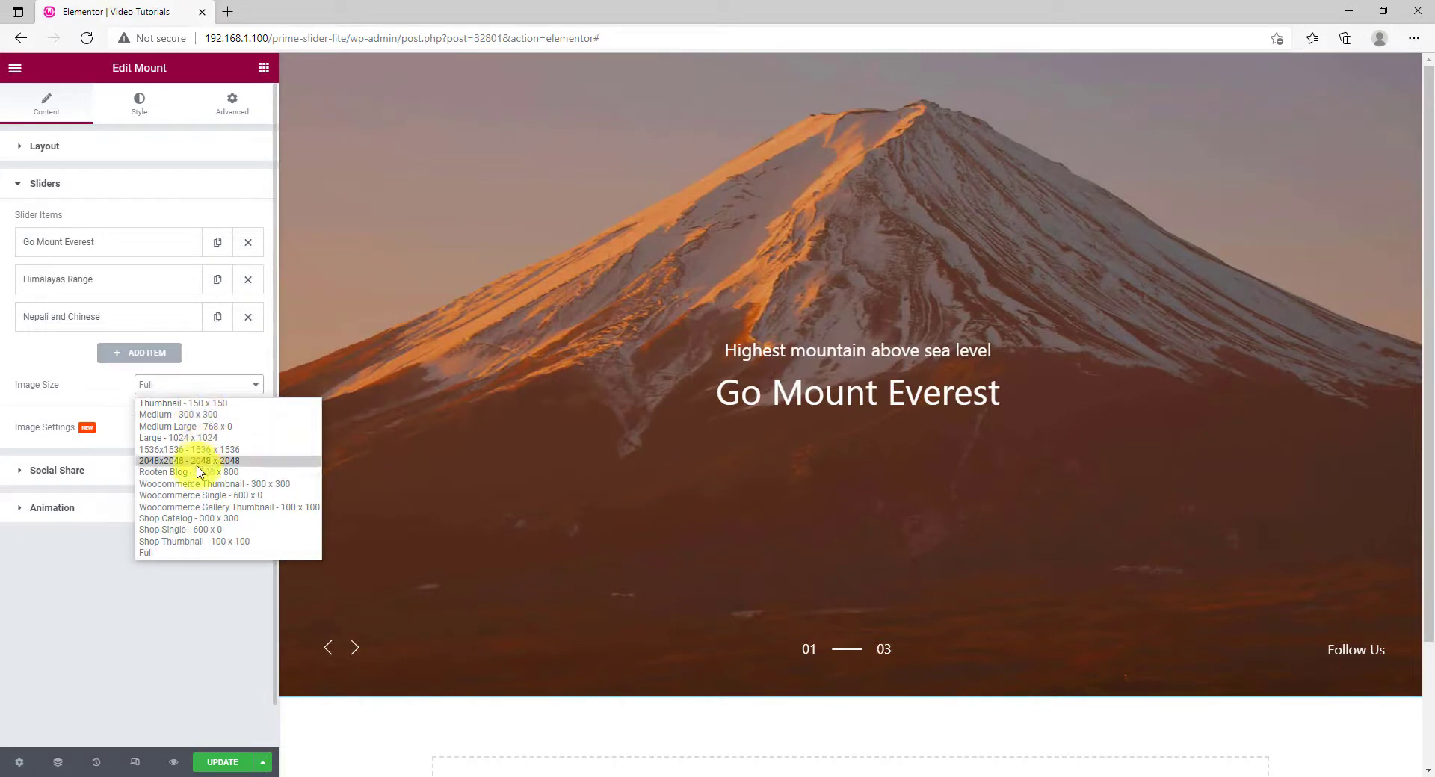
pyautogui.click(106, 390)
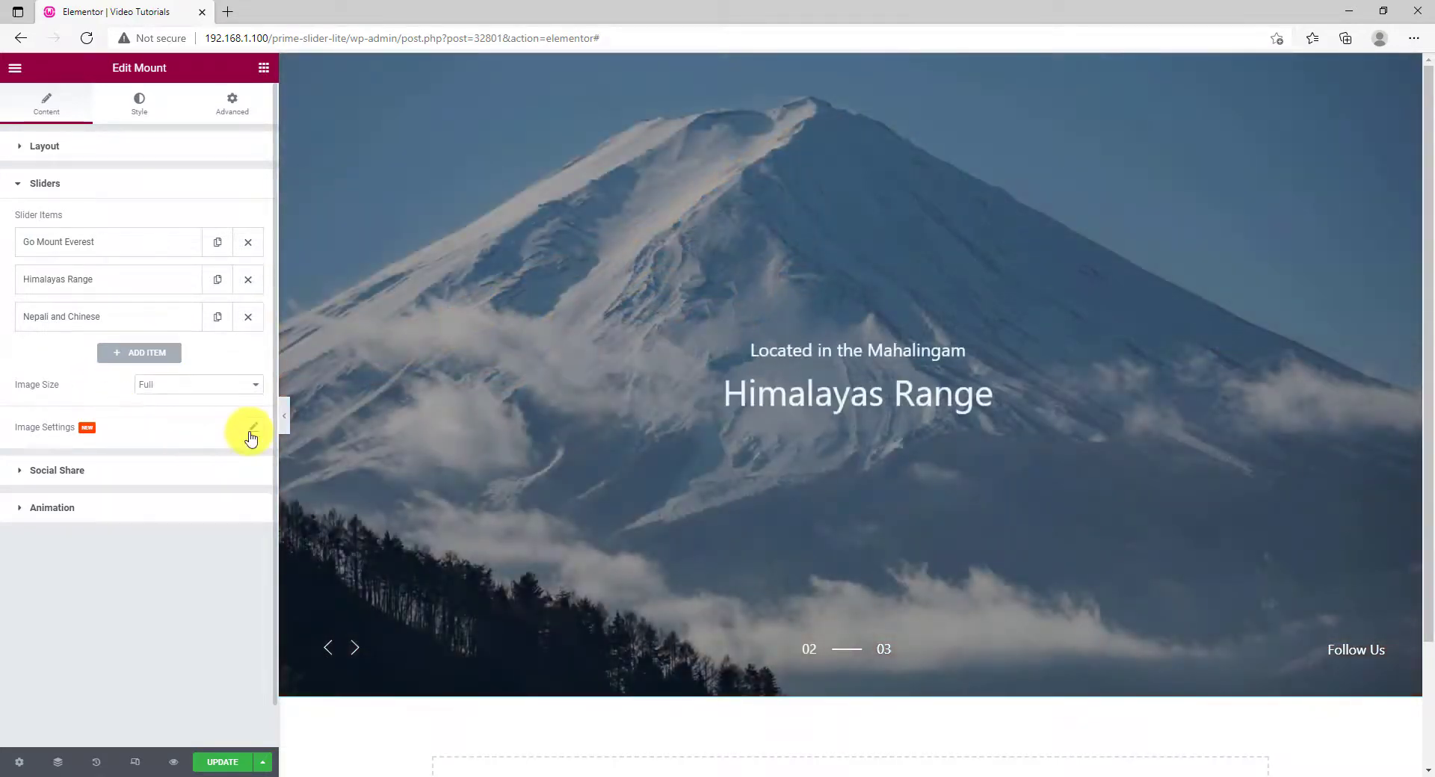
pyautogui.click(252, 432)
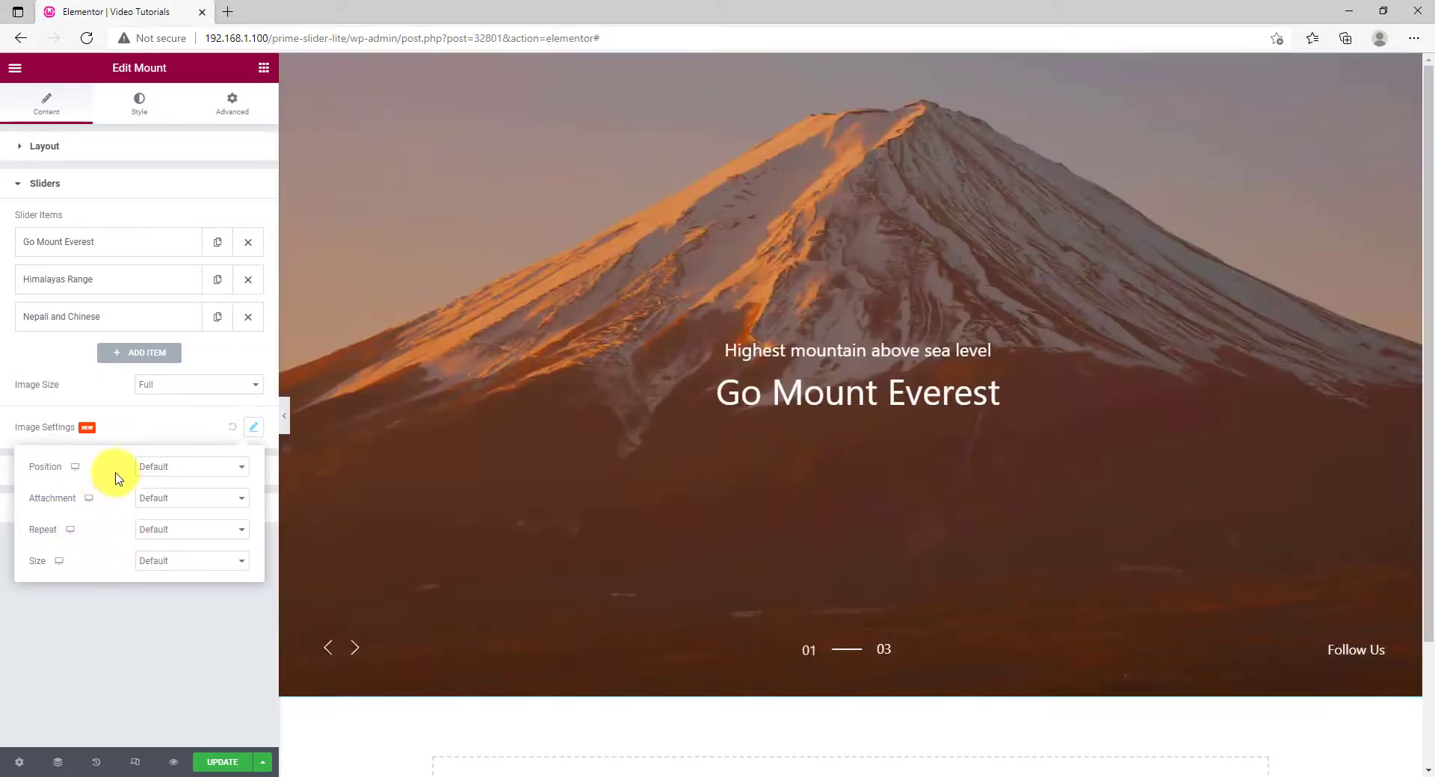
pyautogui.click(231, 431)
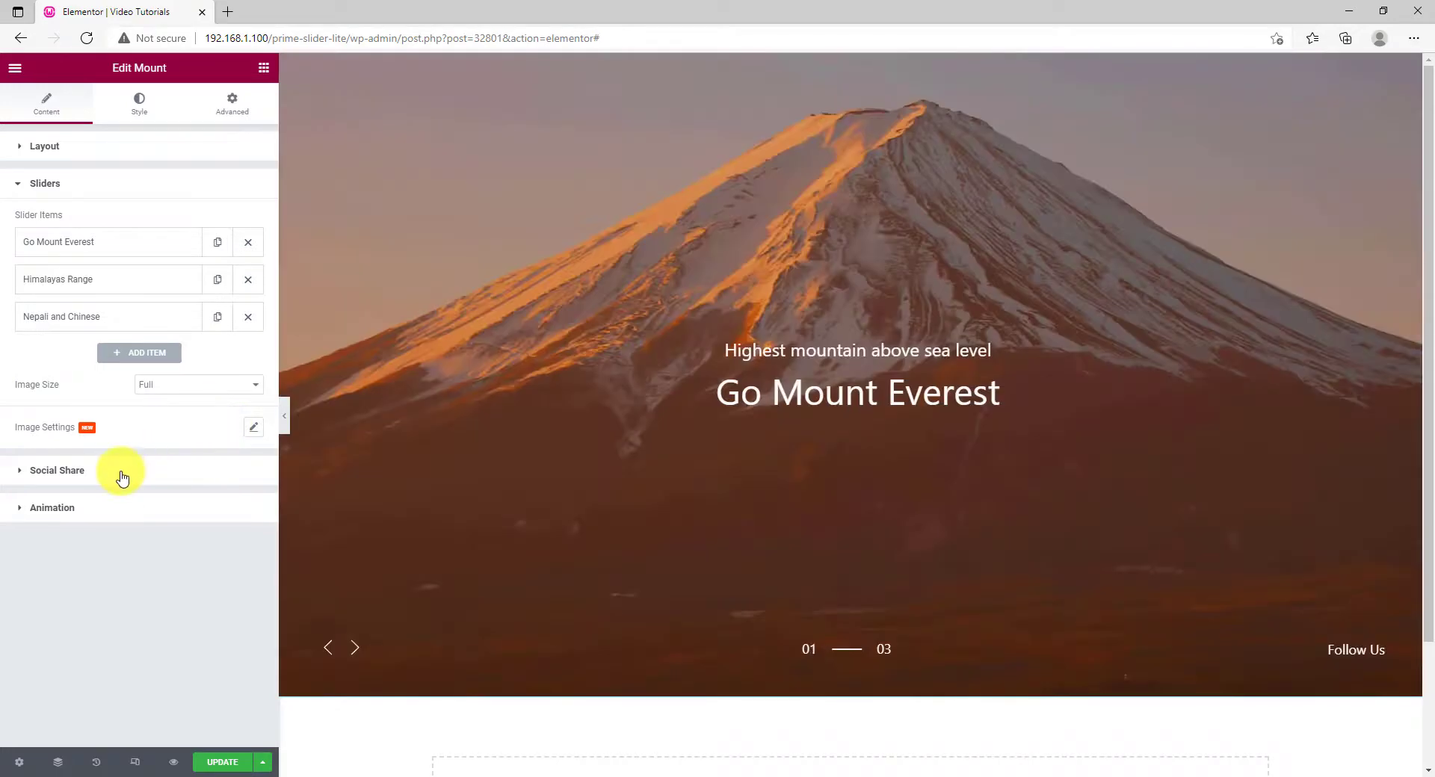
# Step: Examine the social share entries with the Fb item's title and link, and the slider's animation settings
pyautogui.click(122, 478)
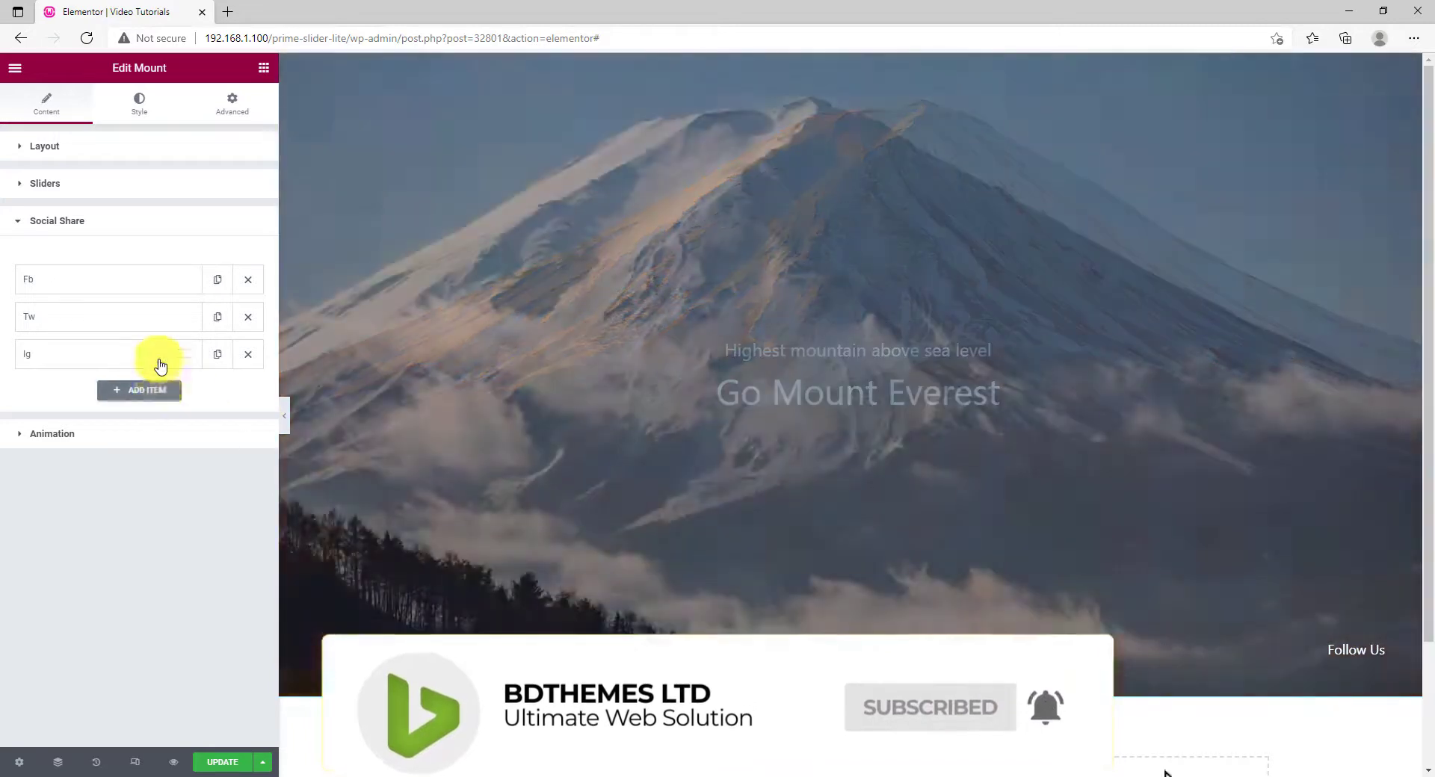
pyautogui.click(145, 281)
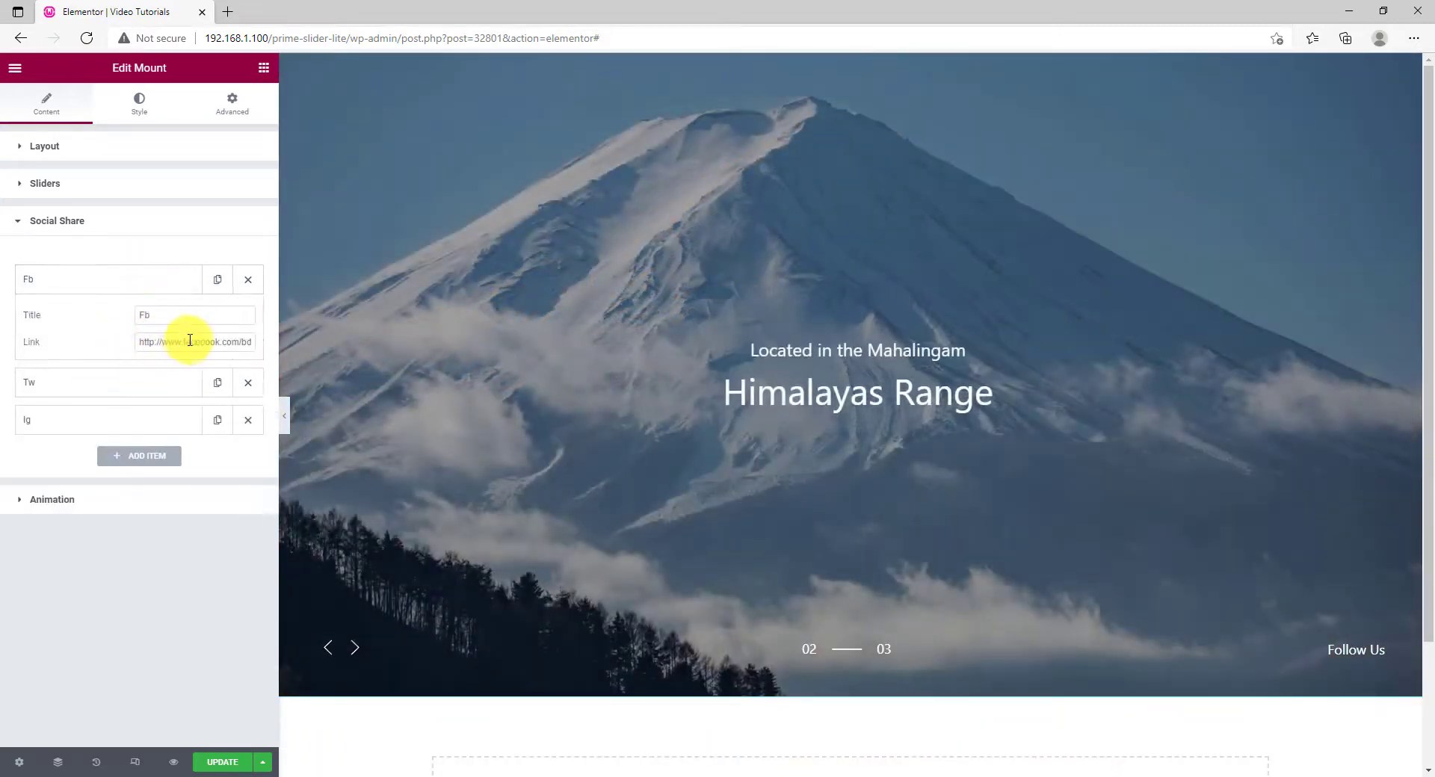
pyautogui.click(136, 509)
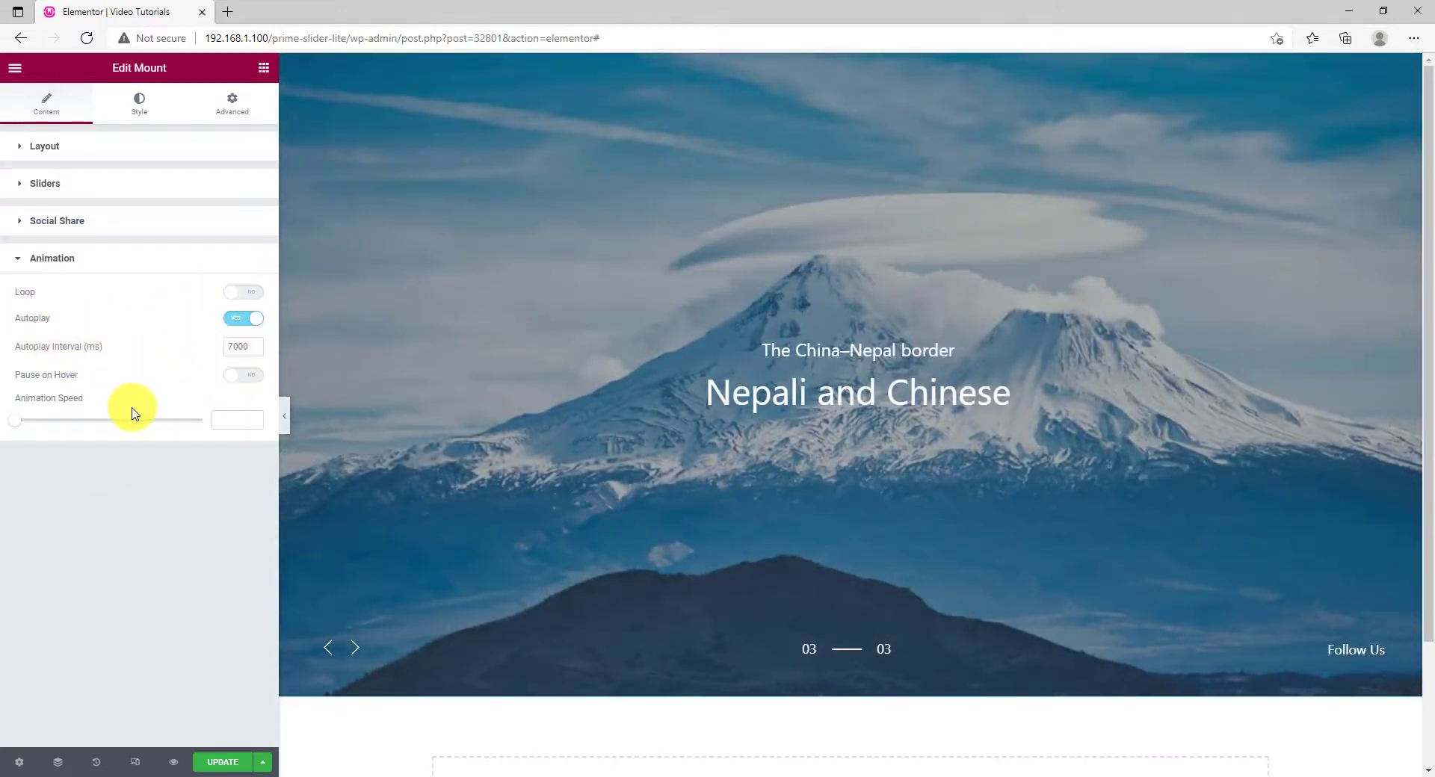
# Step: Set the overlay style of the slides to Blend
pyautogui.click(140, 104)
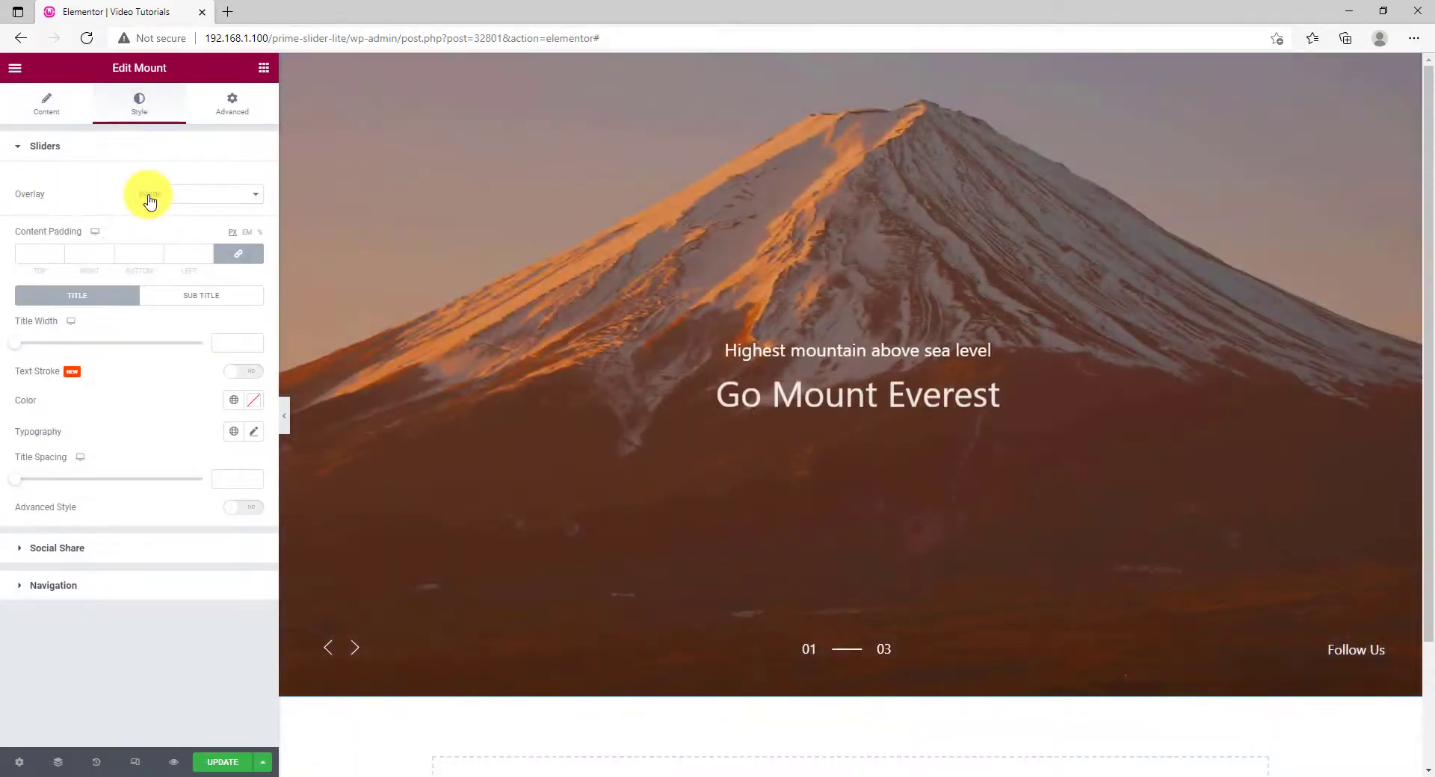
pyautogui.click(181, 194)
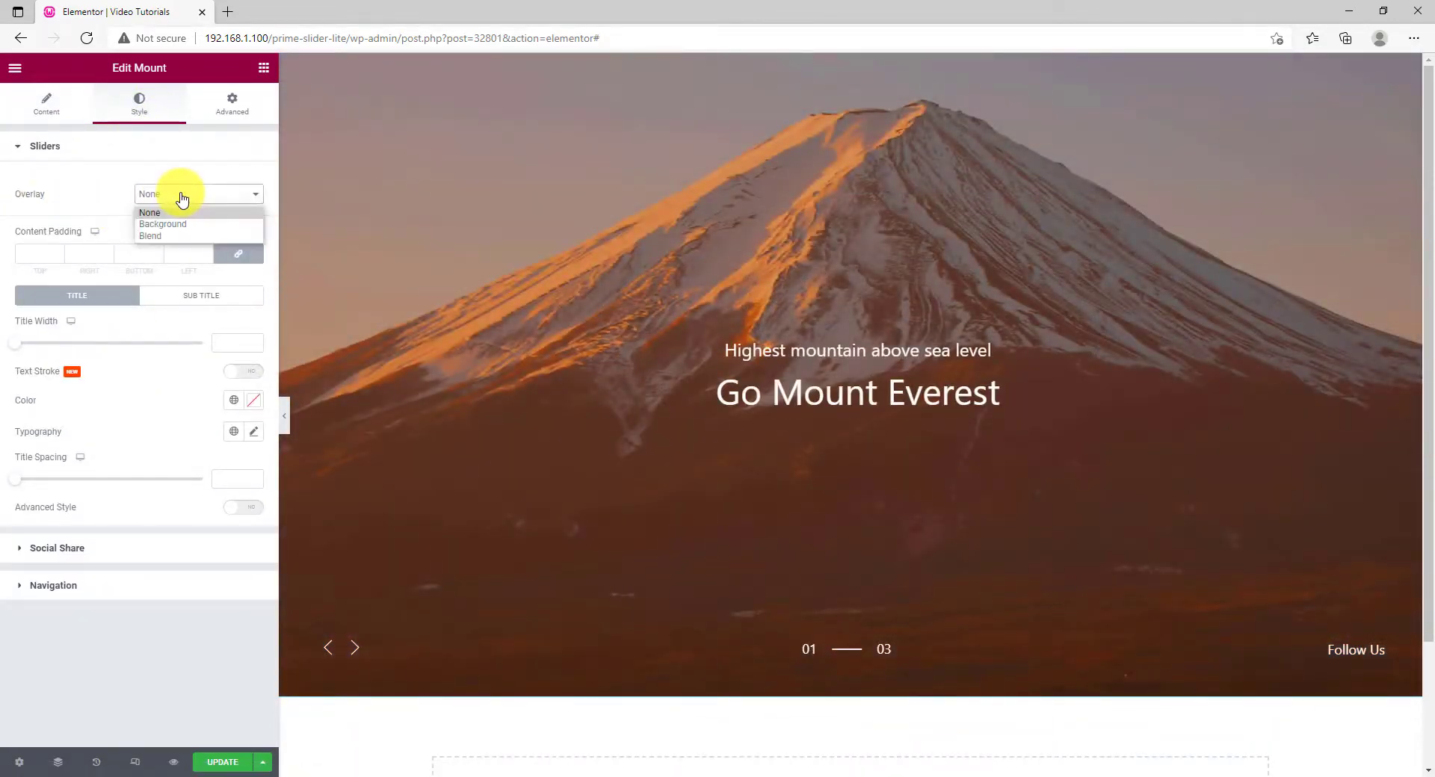
pyautogui.click(179, 236)
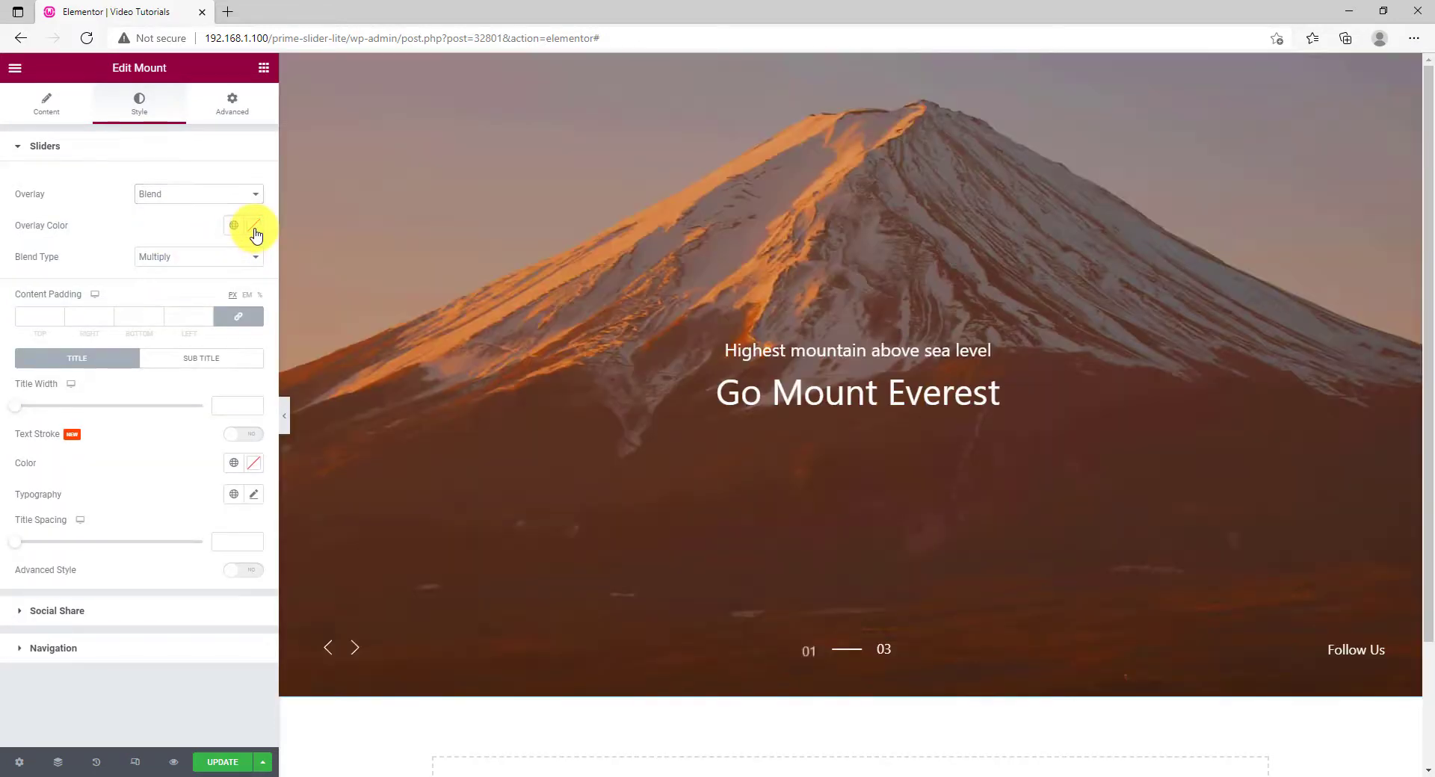
# Step: Try a bright green overlay color for the blended slides
pyautogui.click(254, 226)
pyautogui.click(170, 417)
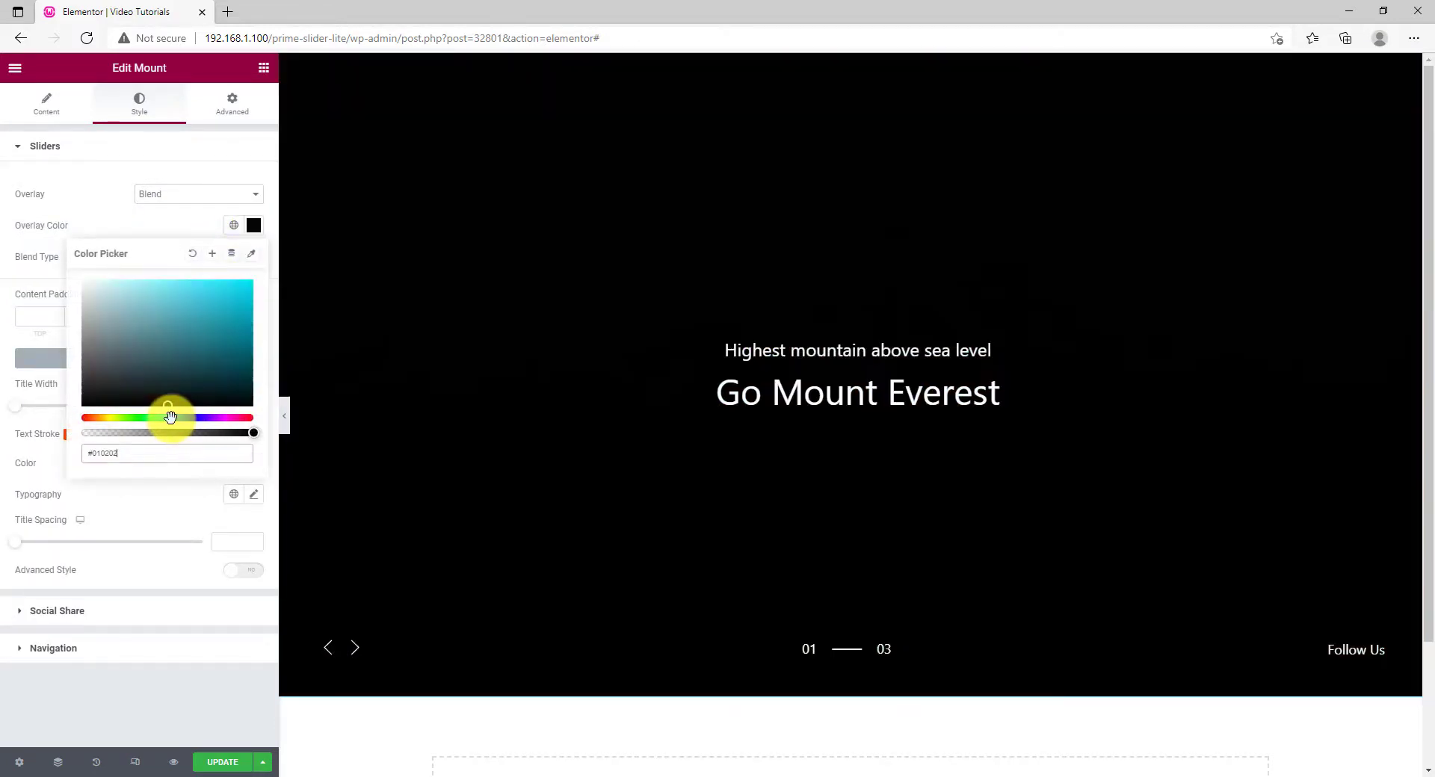
pyautogui.moveTo(186, 359); pyautogui.dragTo(268, 281)
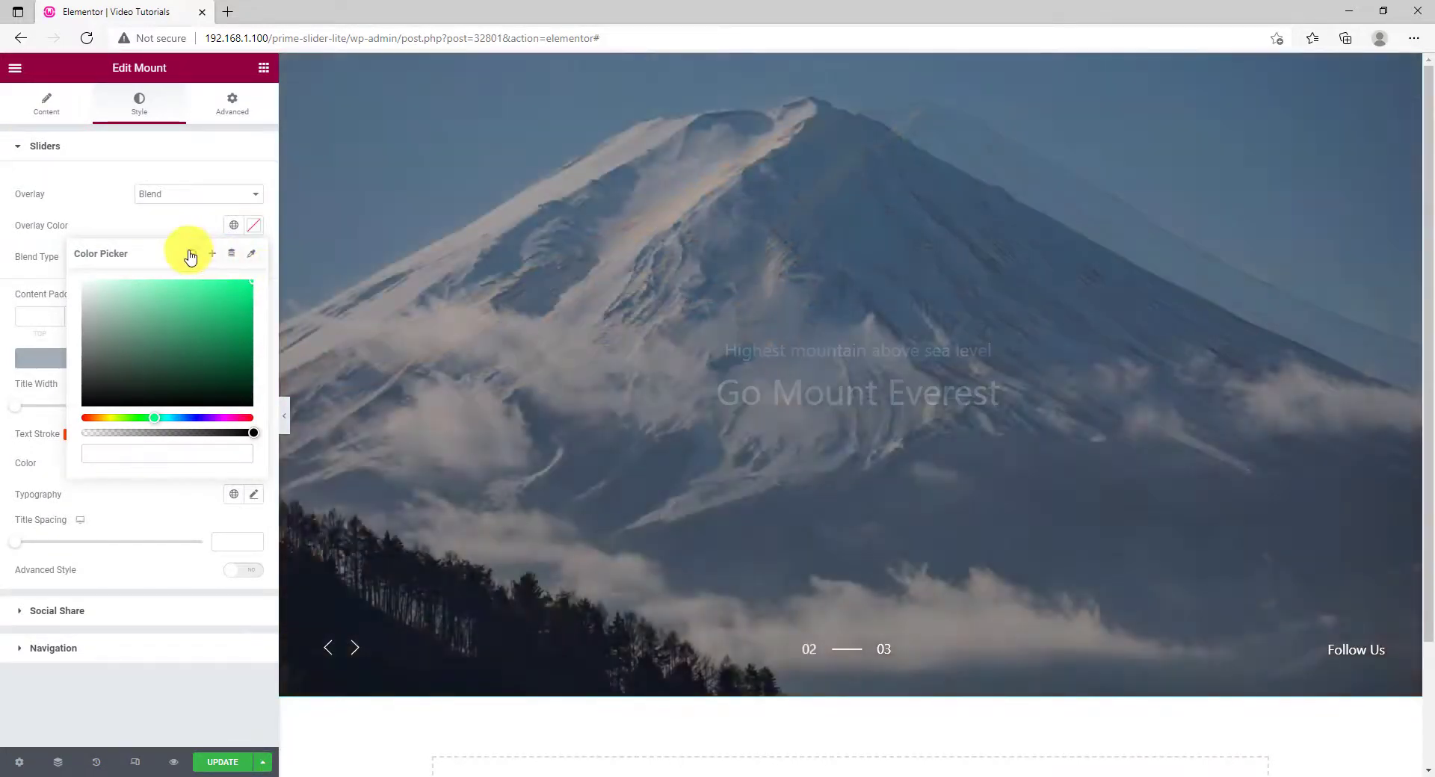
# Step: Remove the slides' overlay by setting it to None
pyautogui.click(192, 196)
pyautogui.click(186, 213)
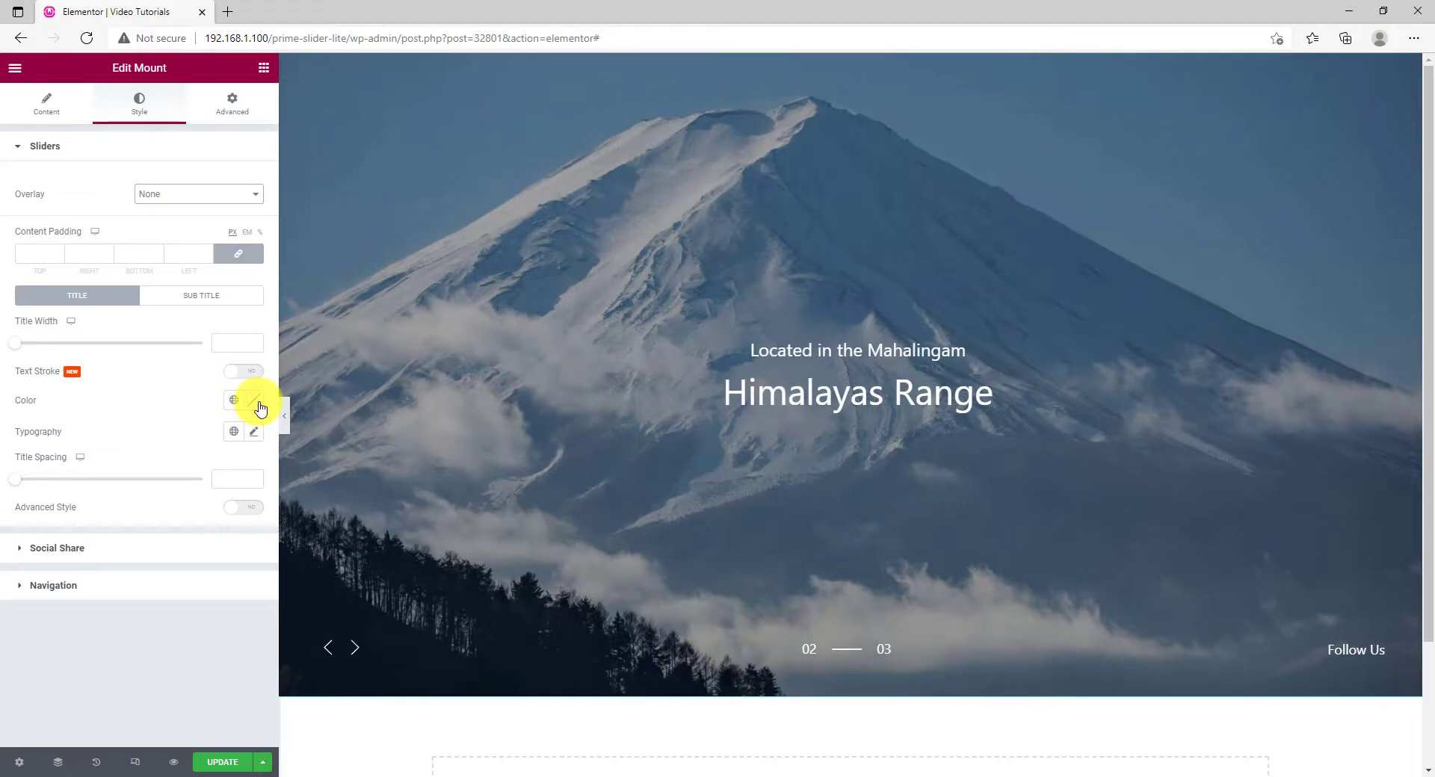
# Step: Set the slide title's typography to the Archivo Black font at a size of 100 px
pyautogui.click(255, 434)
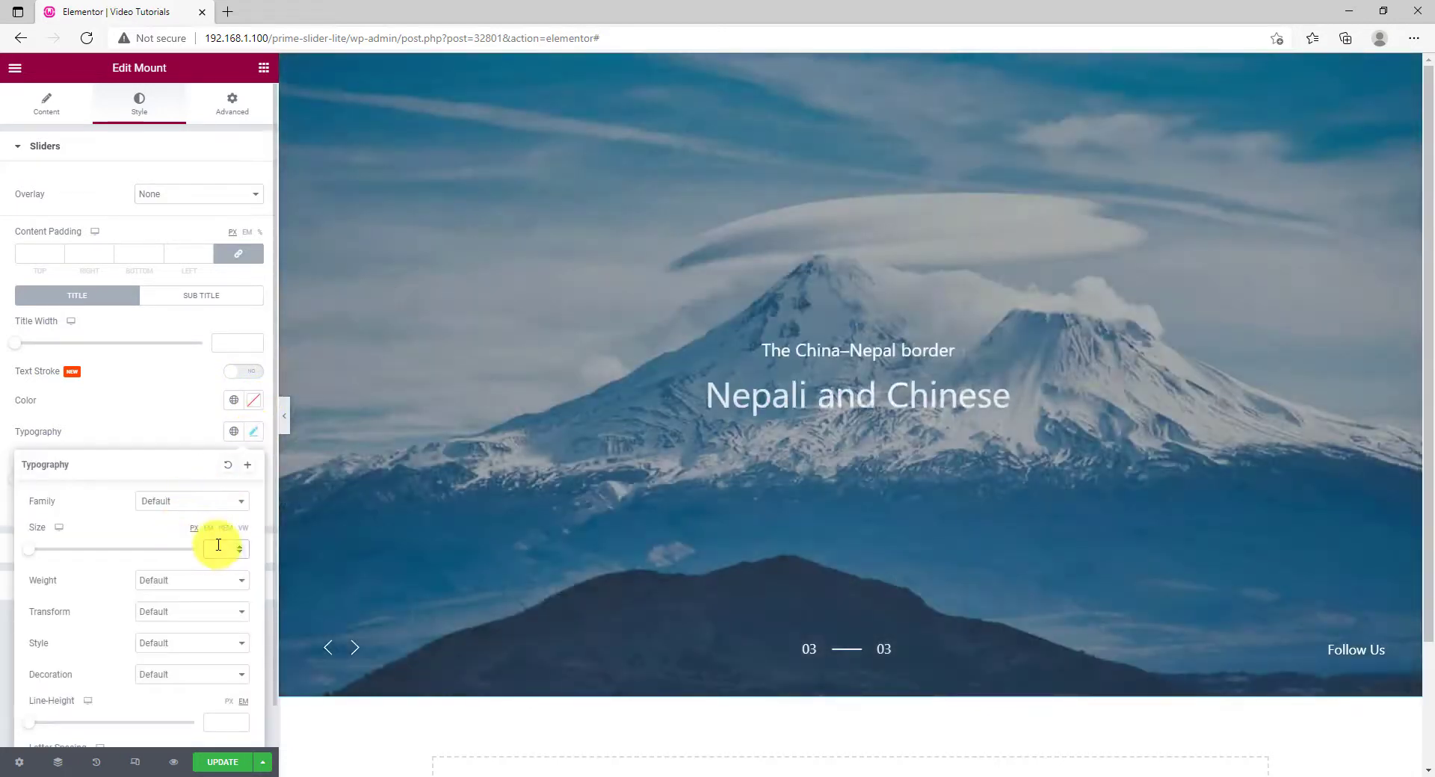
pyautogui.write('100')
pyautogui.click(196, 502)
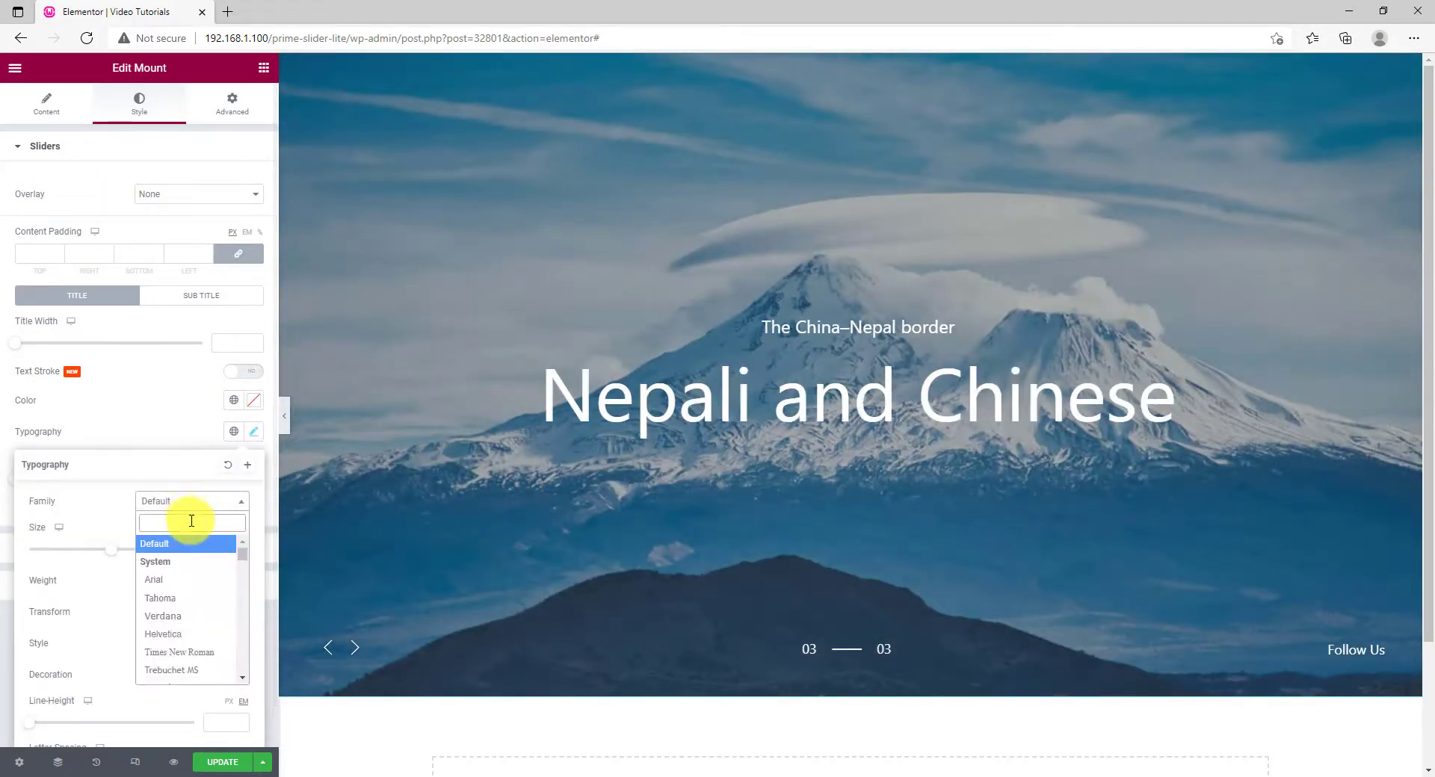
pyautogui.write('archi')
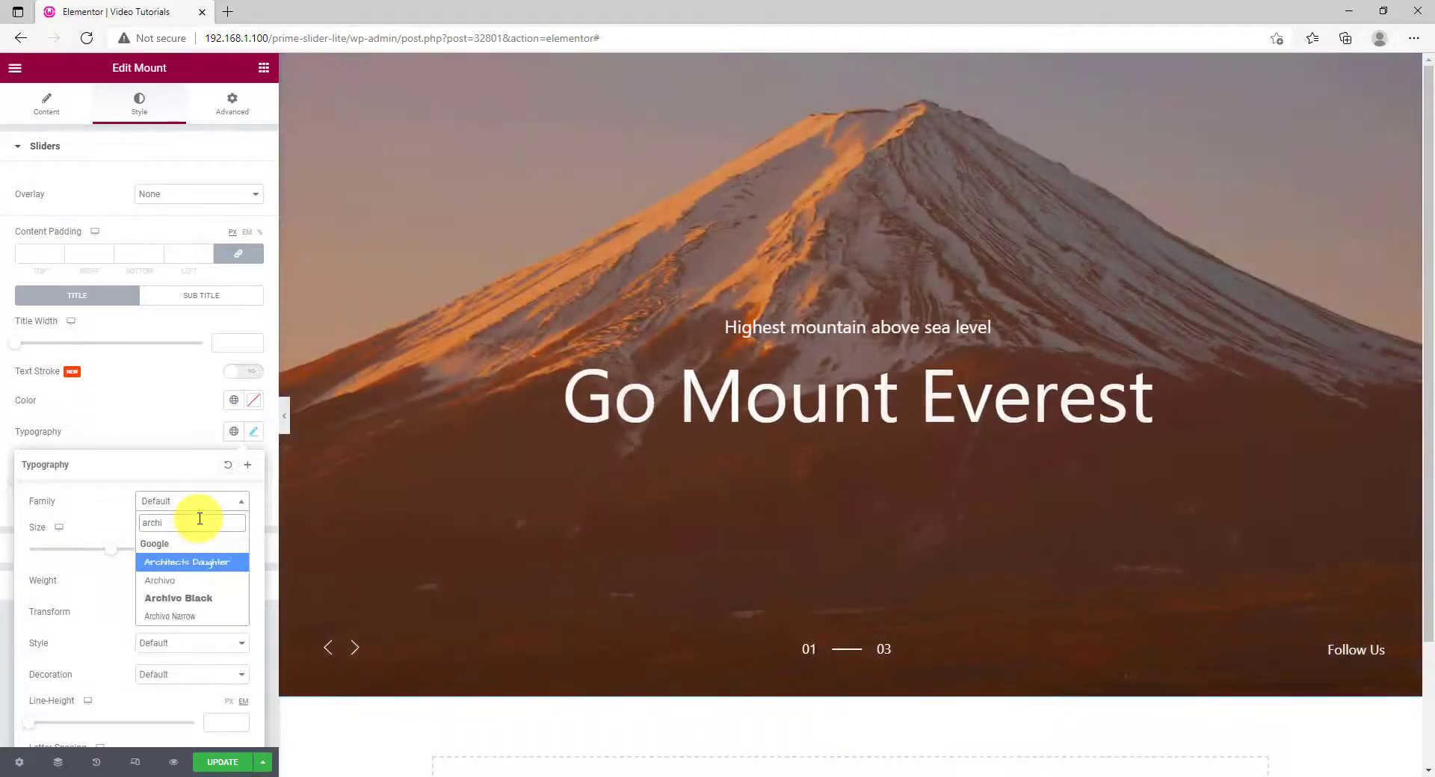
pyautogui.click(198, 577)
pyautogui.click(147, 420)
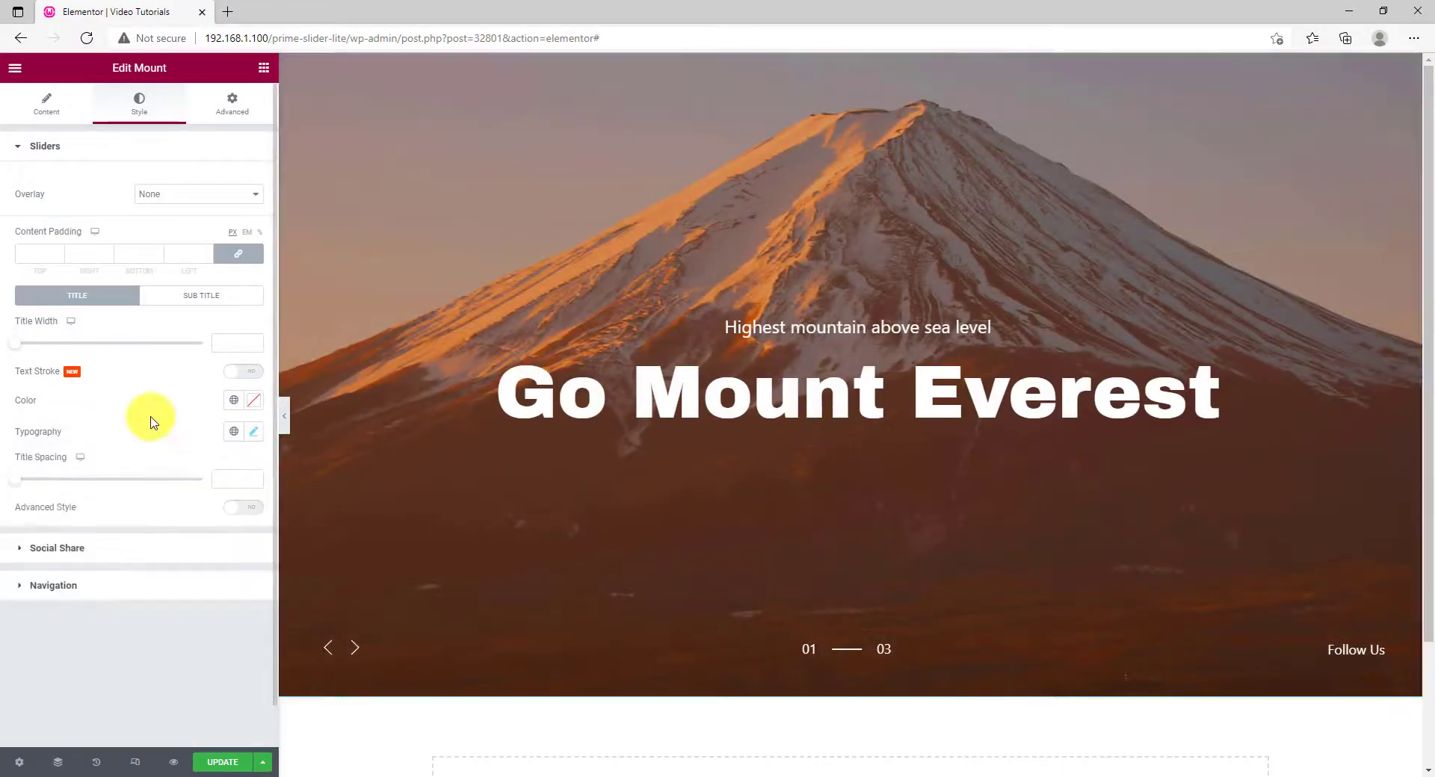
# Step: Set the sub title's typography to Archivo Black at 36 px and its spacing to 0
pyautogui.click(217, 294)
pyautogui.click(254, 358)
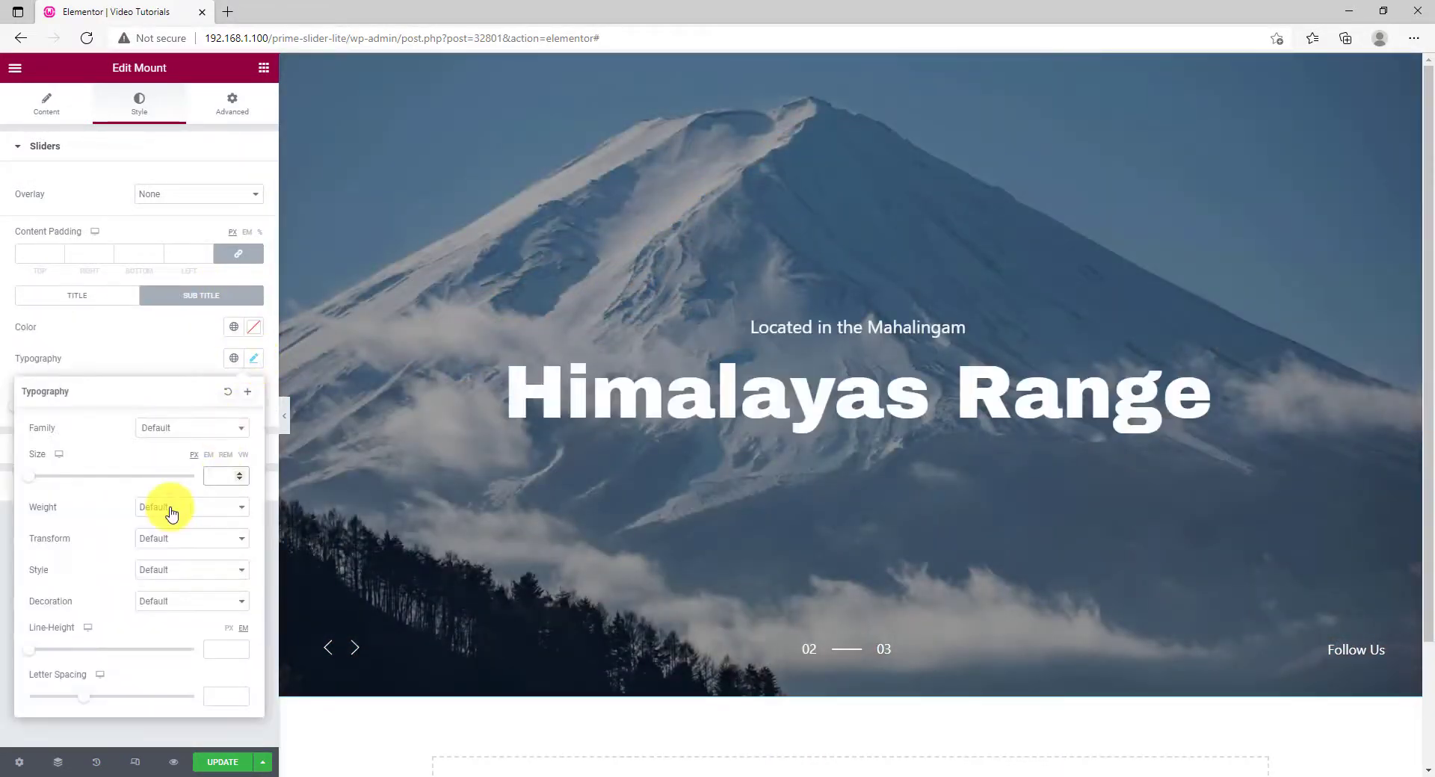
pyautogui.click(179, 432)
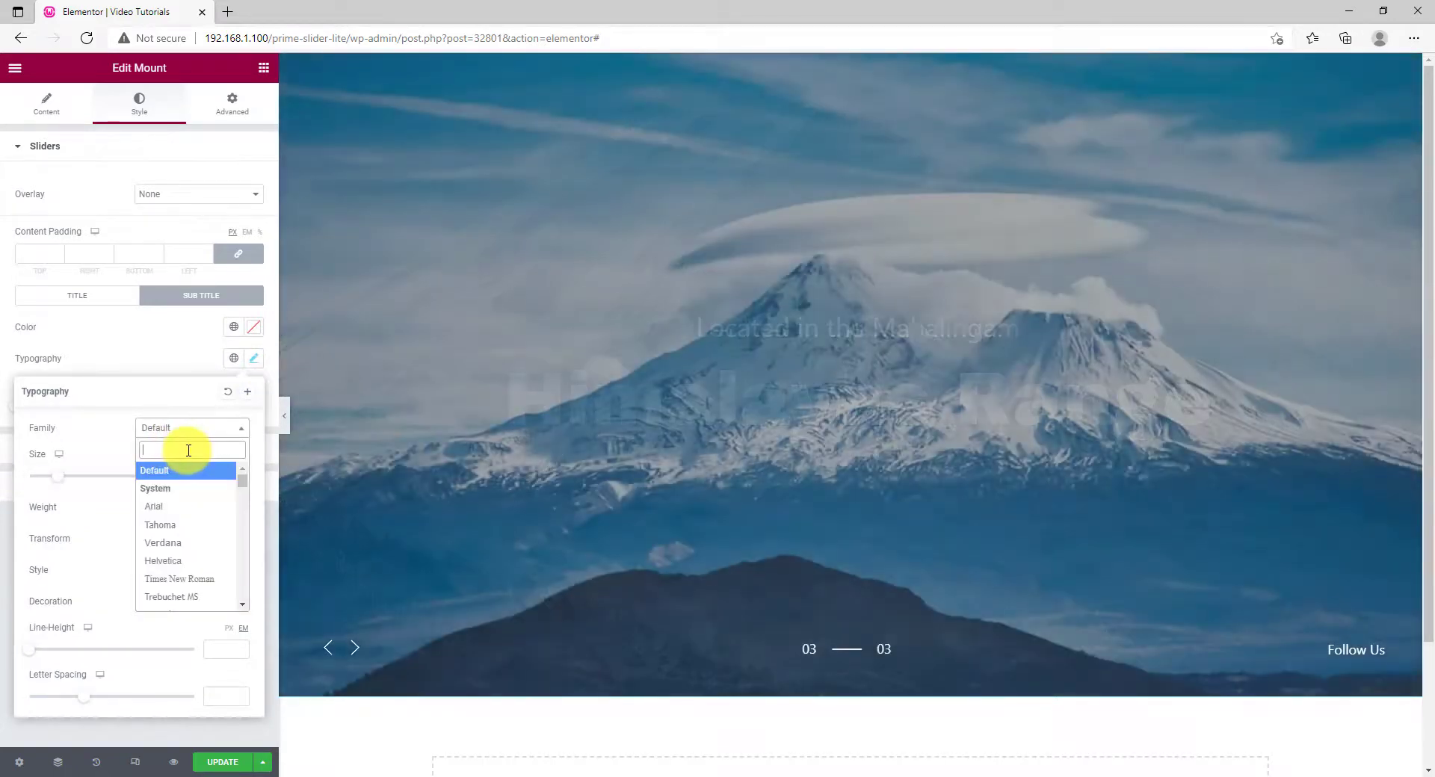
pyautogui.write('archi')
pyautogui.click(187, 525)
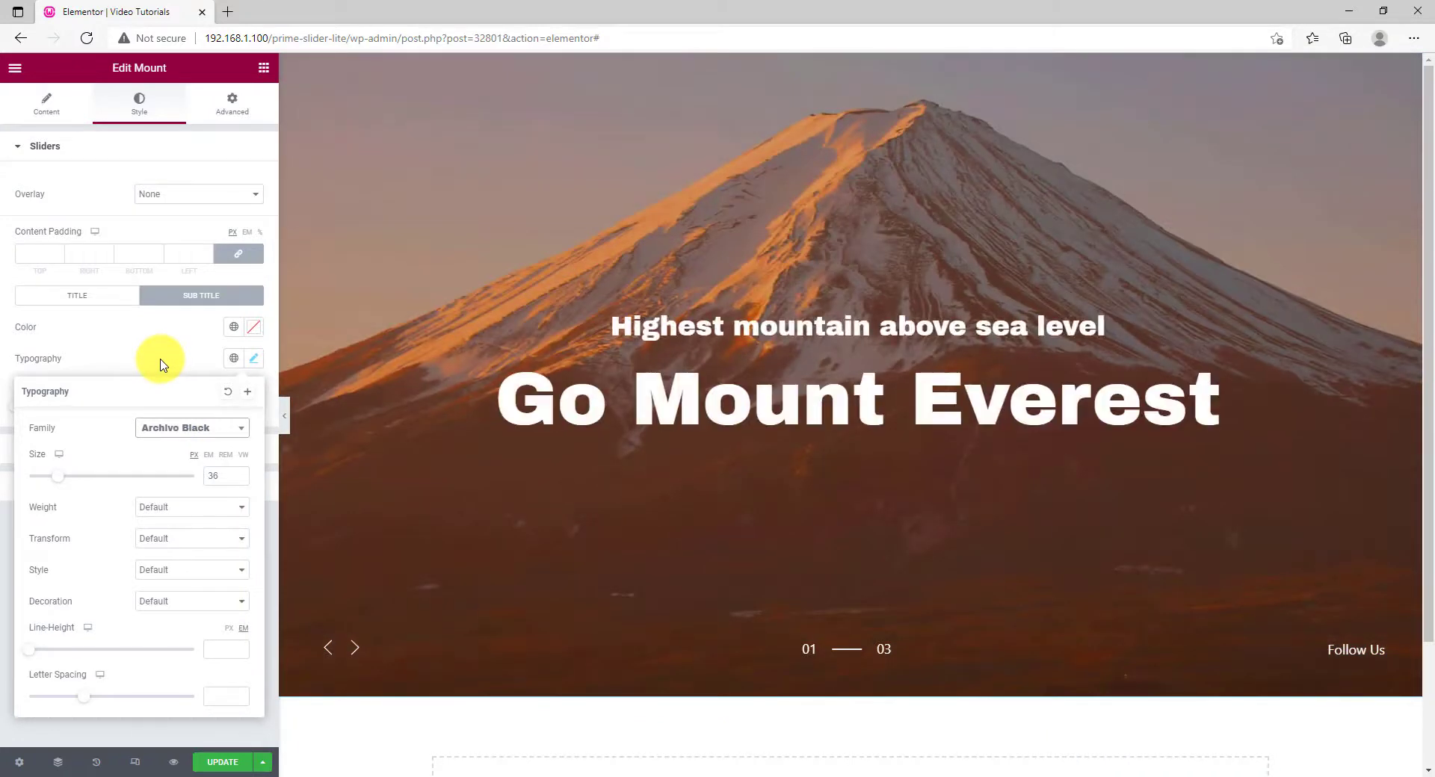
pyautogui.click(163, 365)
pyautogui.click(15, 404)
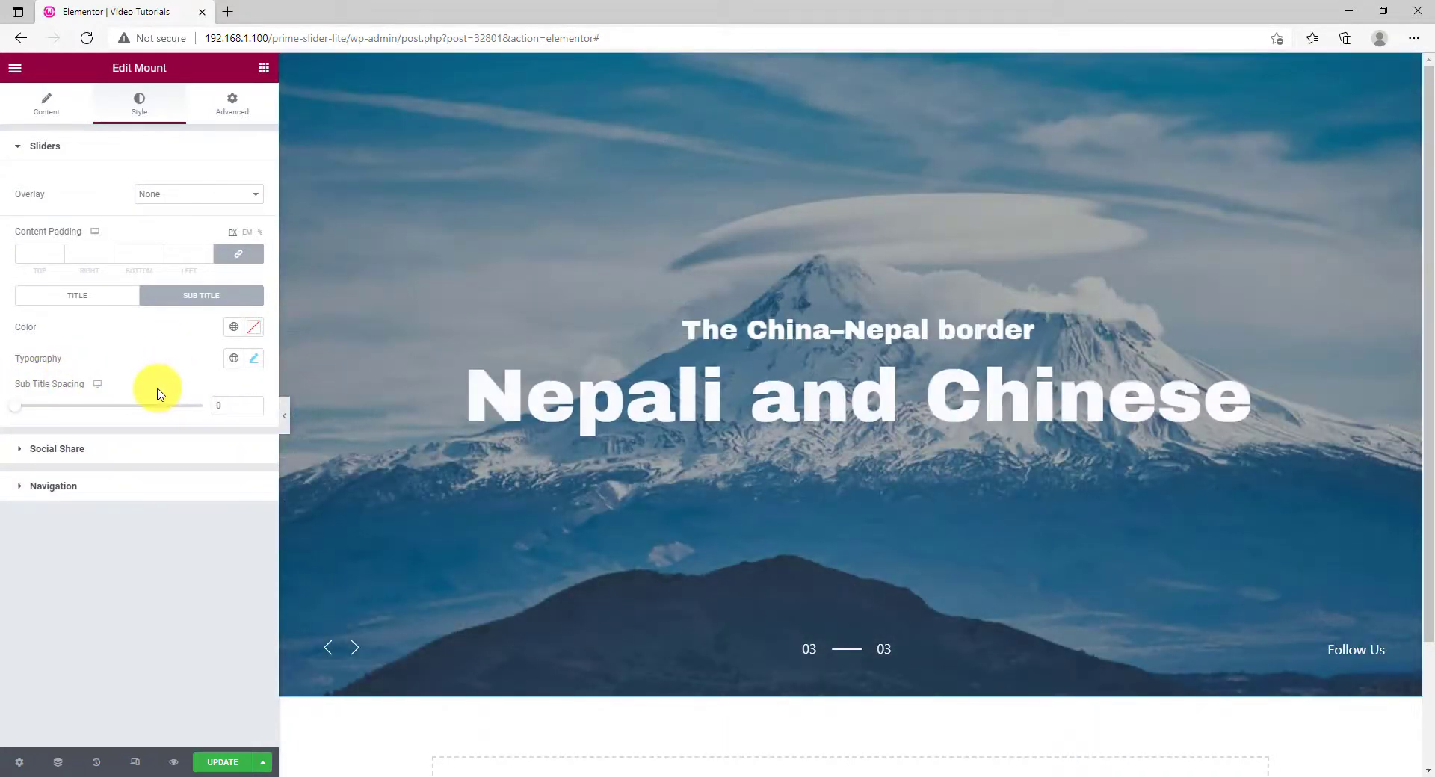
# Step: Set the font family of the social share links' normal-state typography to Archivo Black
pyautogui.click(117, 452)
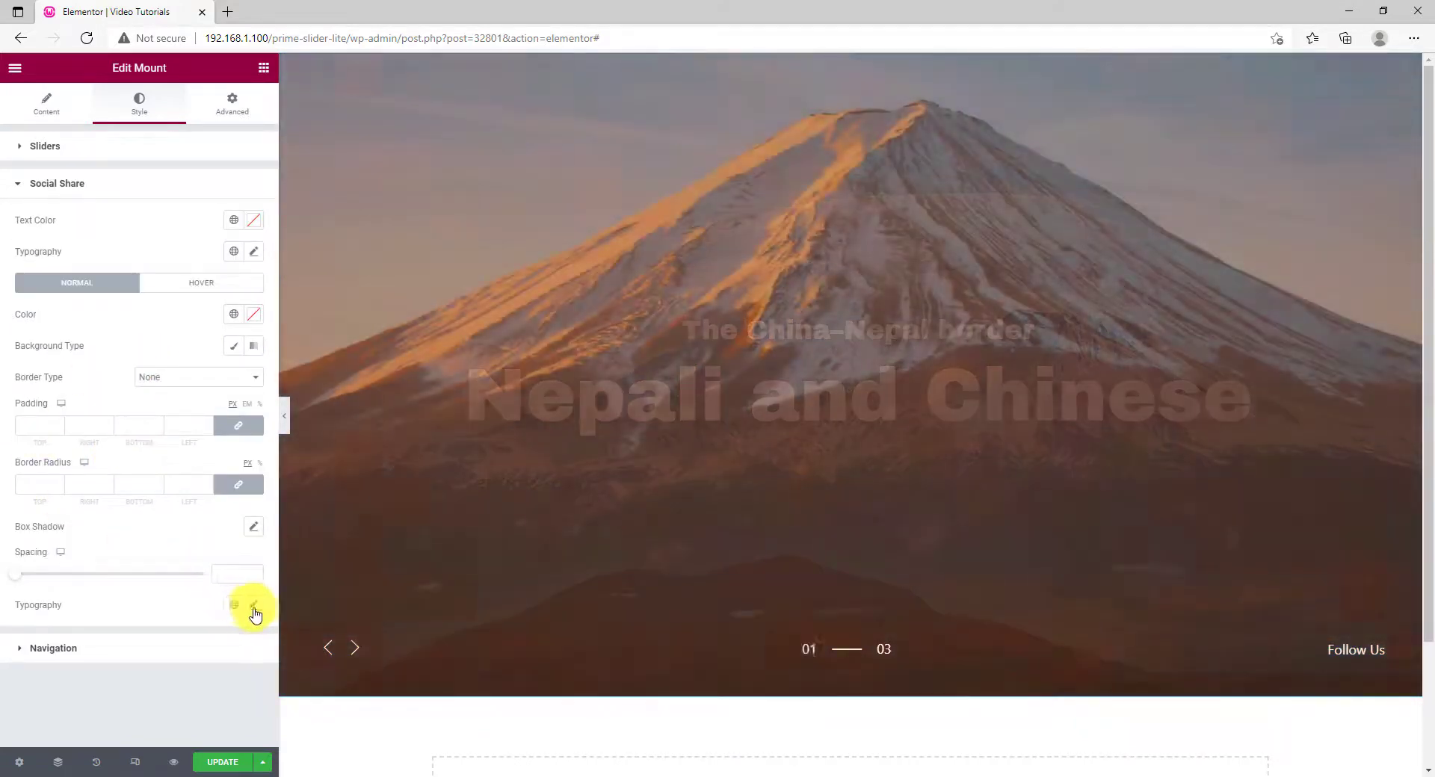
pyautogui.click(252, 606)
pyautogui.scroll(-3, 164, 656)
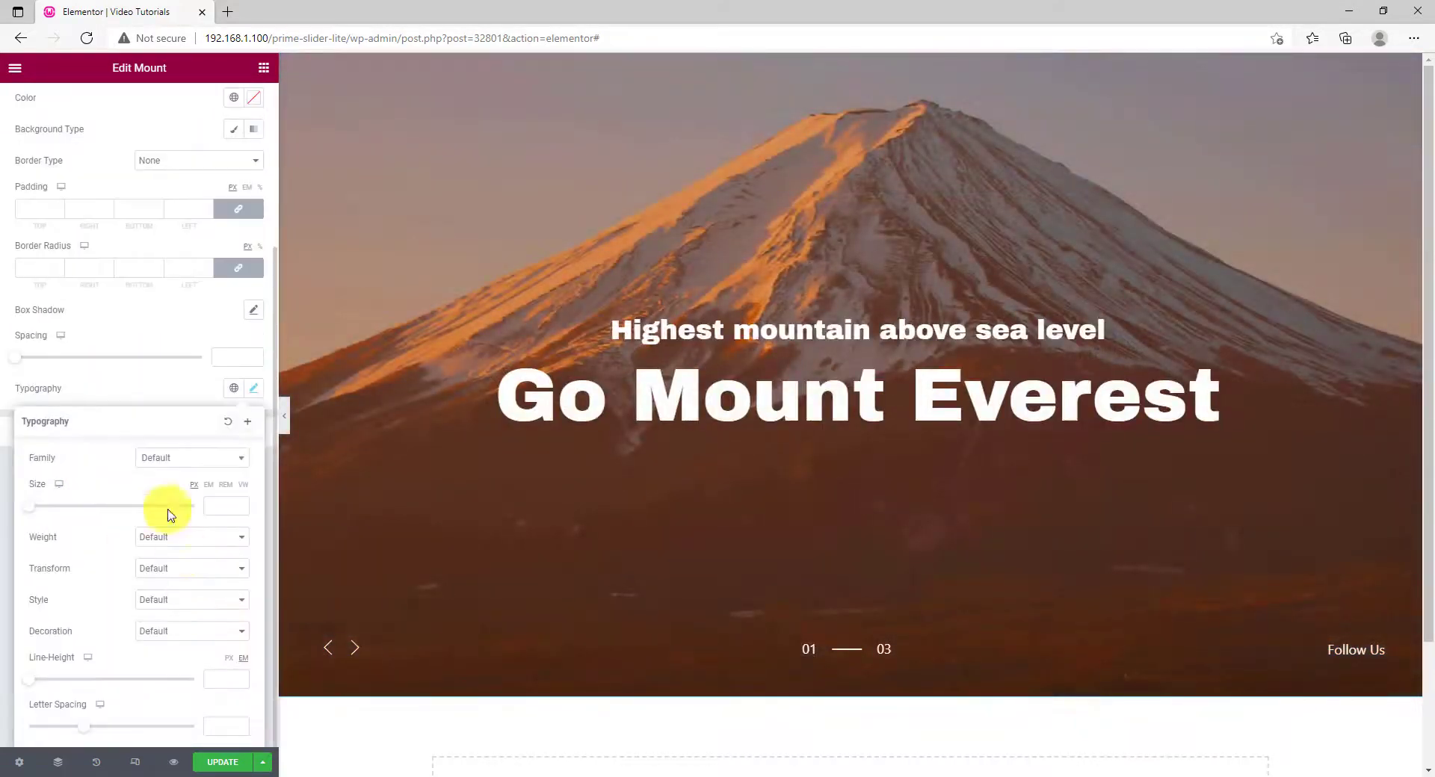
pyautogui.click(196, 458)
pyautogui.write('archivo')
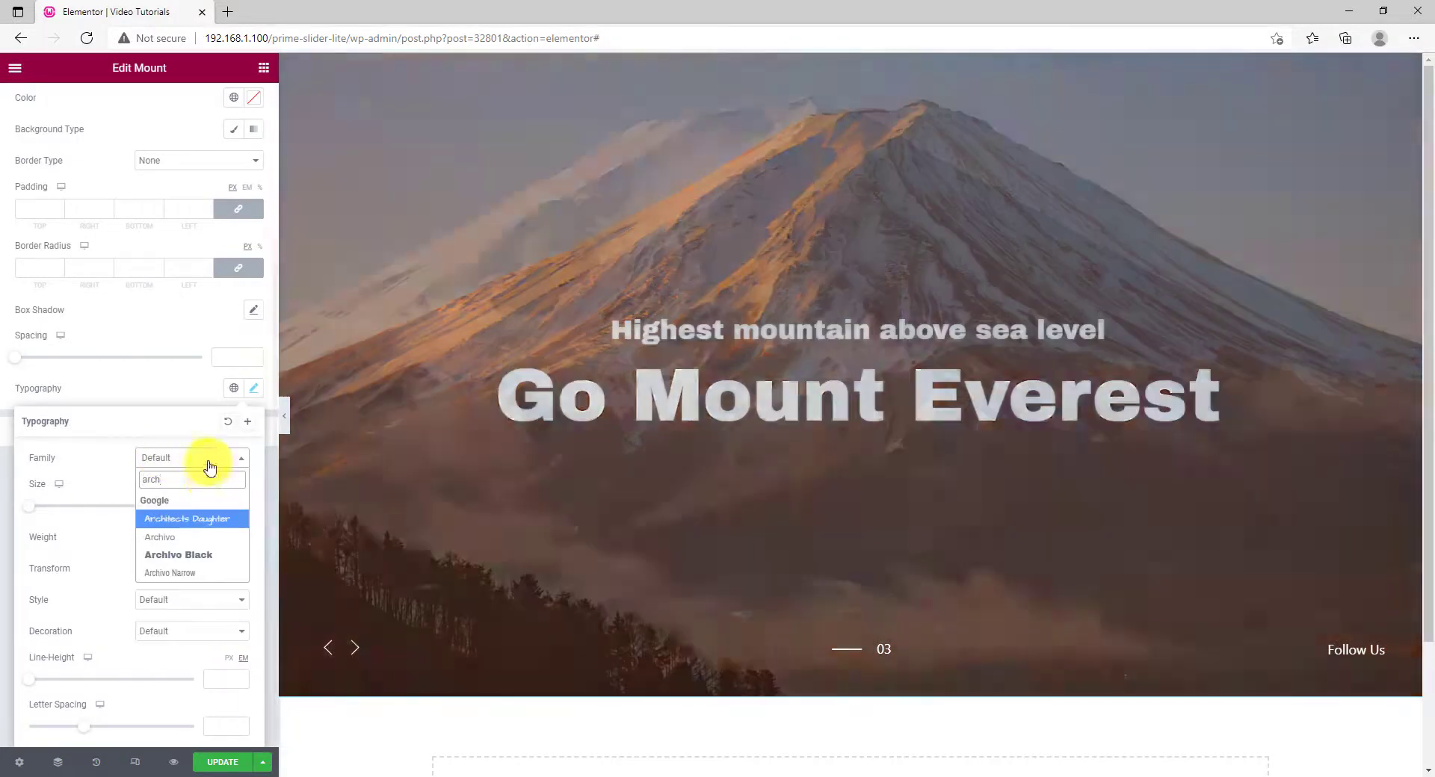
pyautogui.click(202, 554)
pyautogui.moveTo(1381, 639)
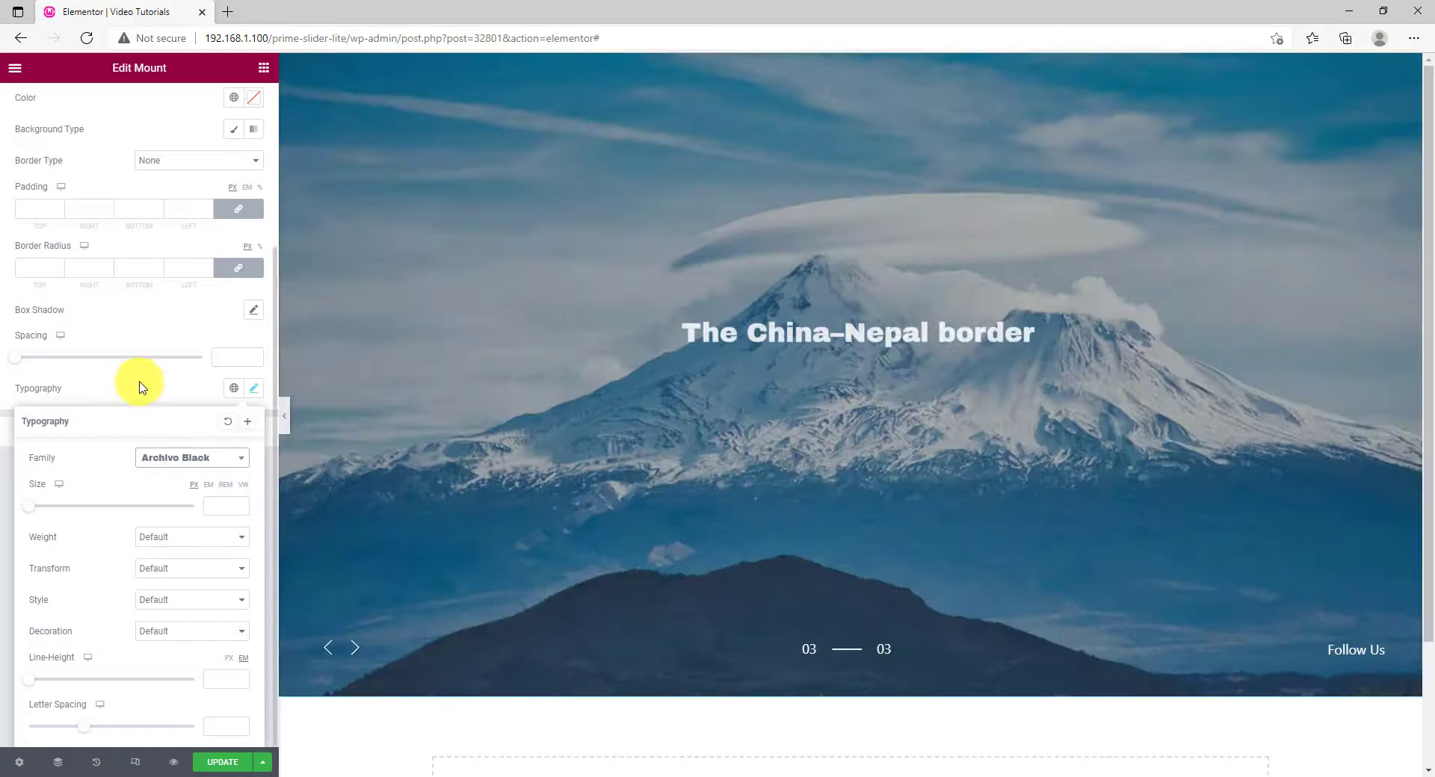
pyautogui.click(141, 384)
# Step: Set the font family of the social share's Follow Us text to Archivo Black
pyautogui.scroll(3, 141, 396)
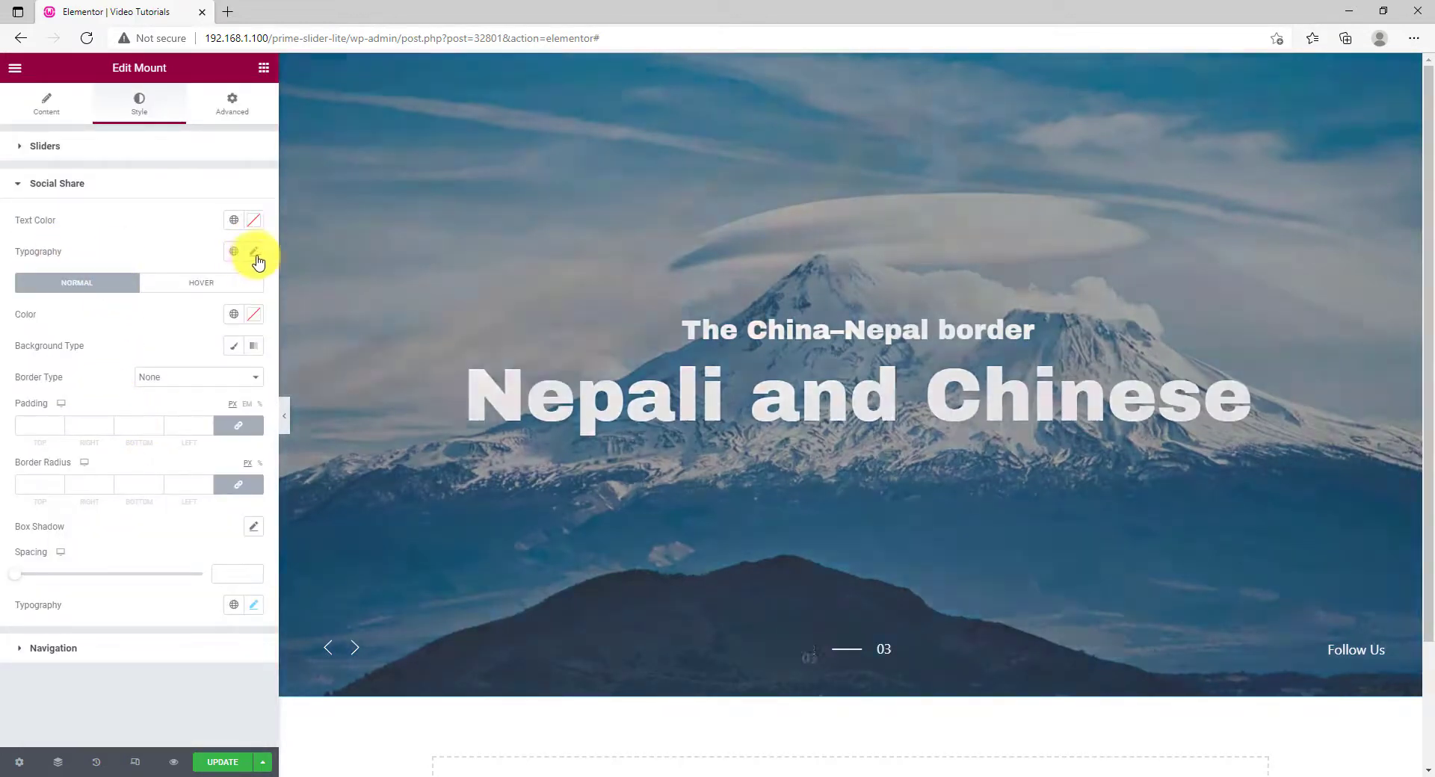
pyautogui.click(254, 251)
pyautogui.click(192, 320)
pyautogui.write('arch')
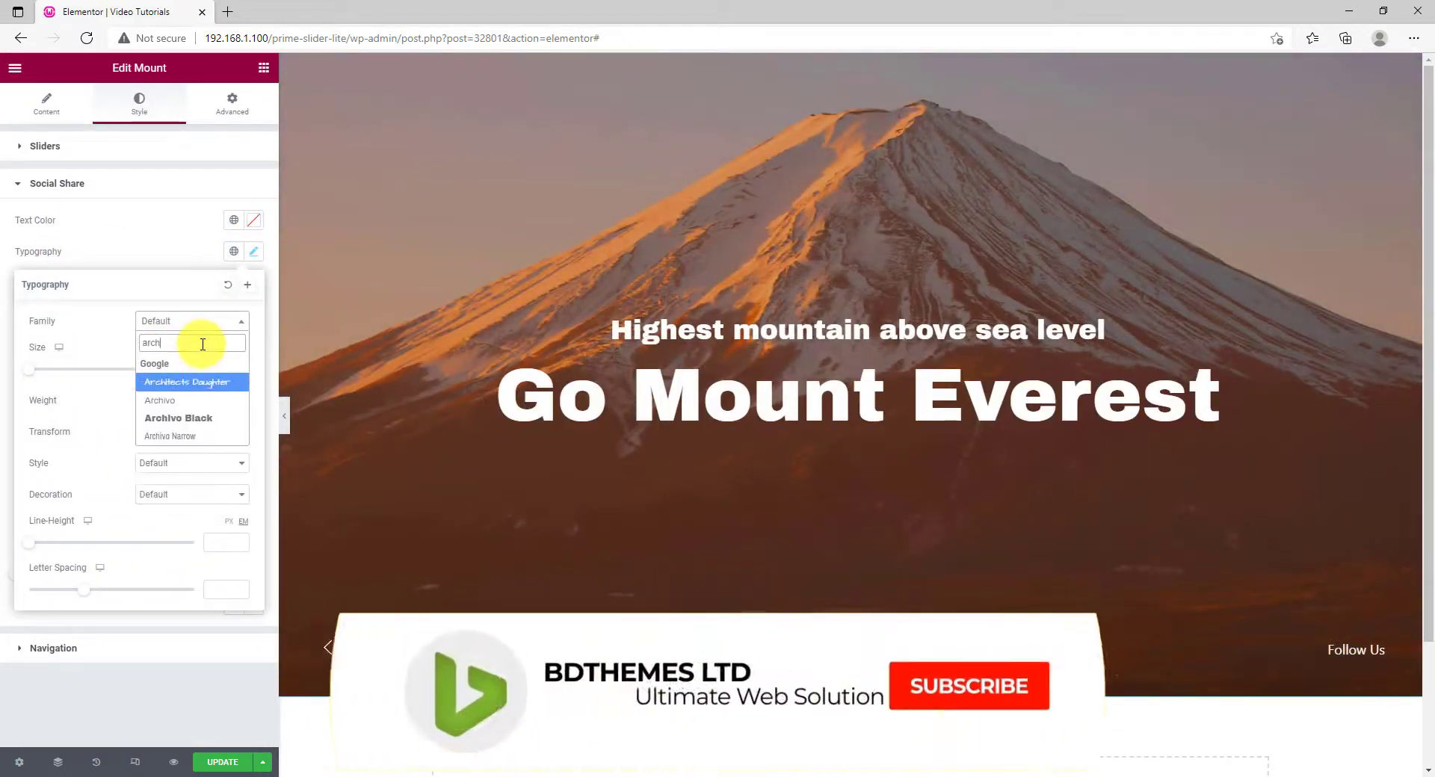
pyautogui.click(192, 382)
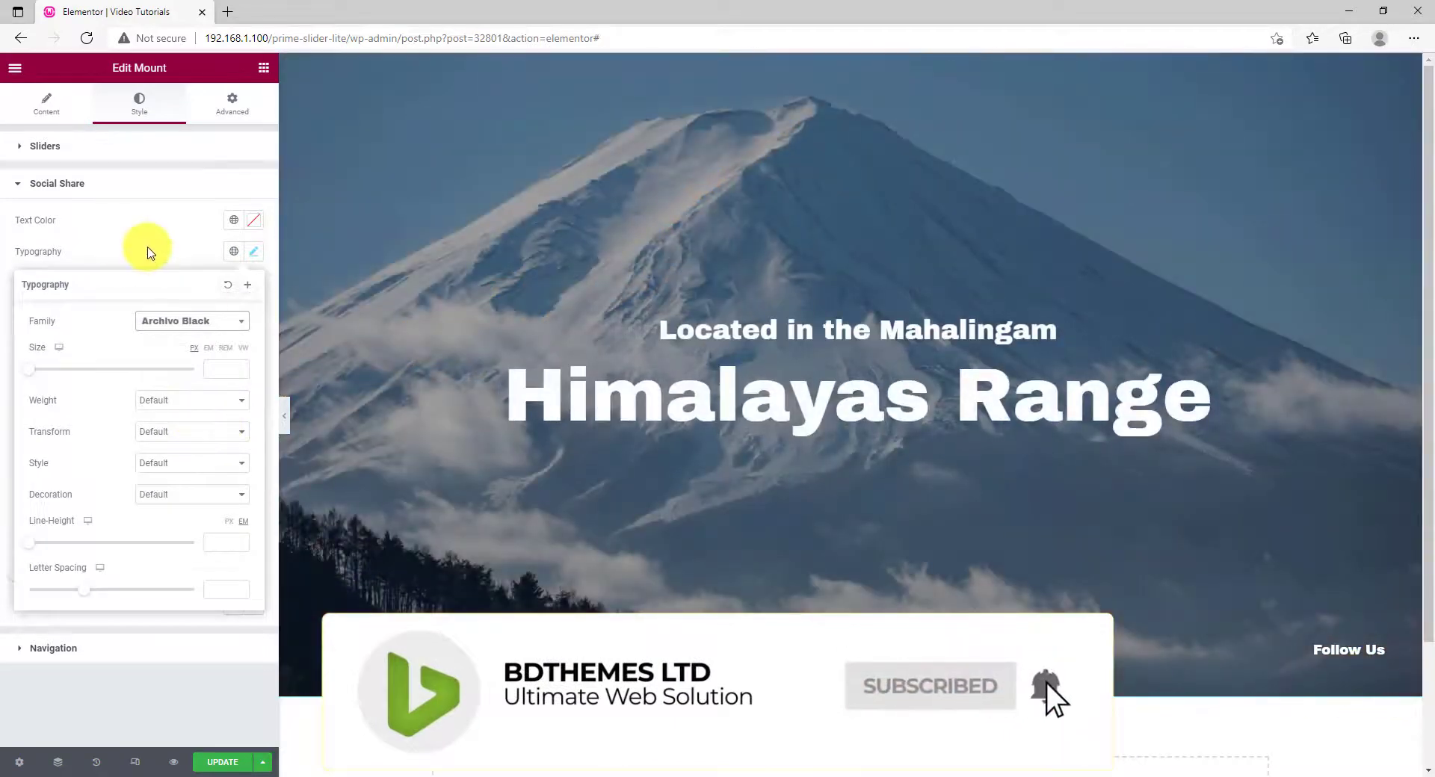
pyautogui.click(149, 247)
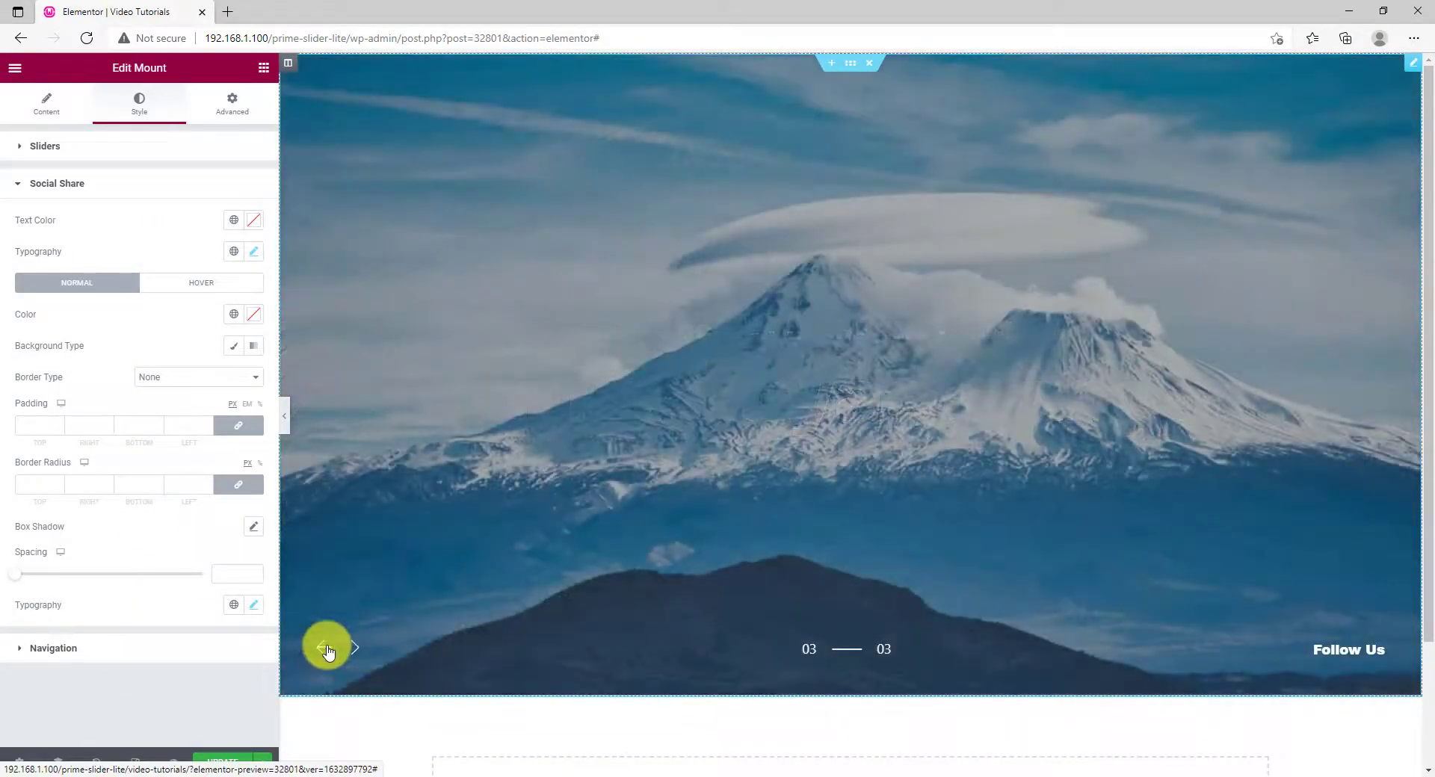
# Step: Examine the navigation color settings for arrows and active number, and advance through the slides in the preview
pyautogui.click(146, 648)
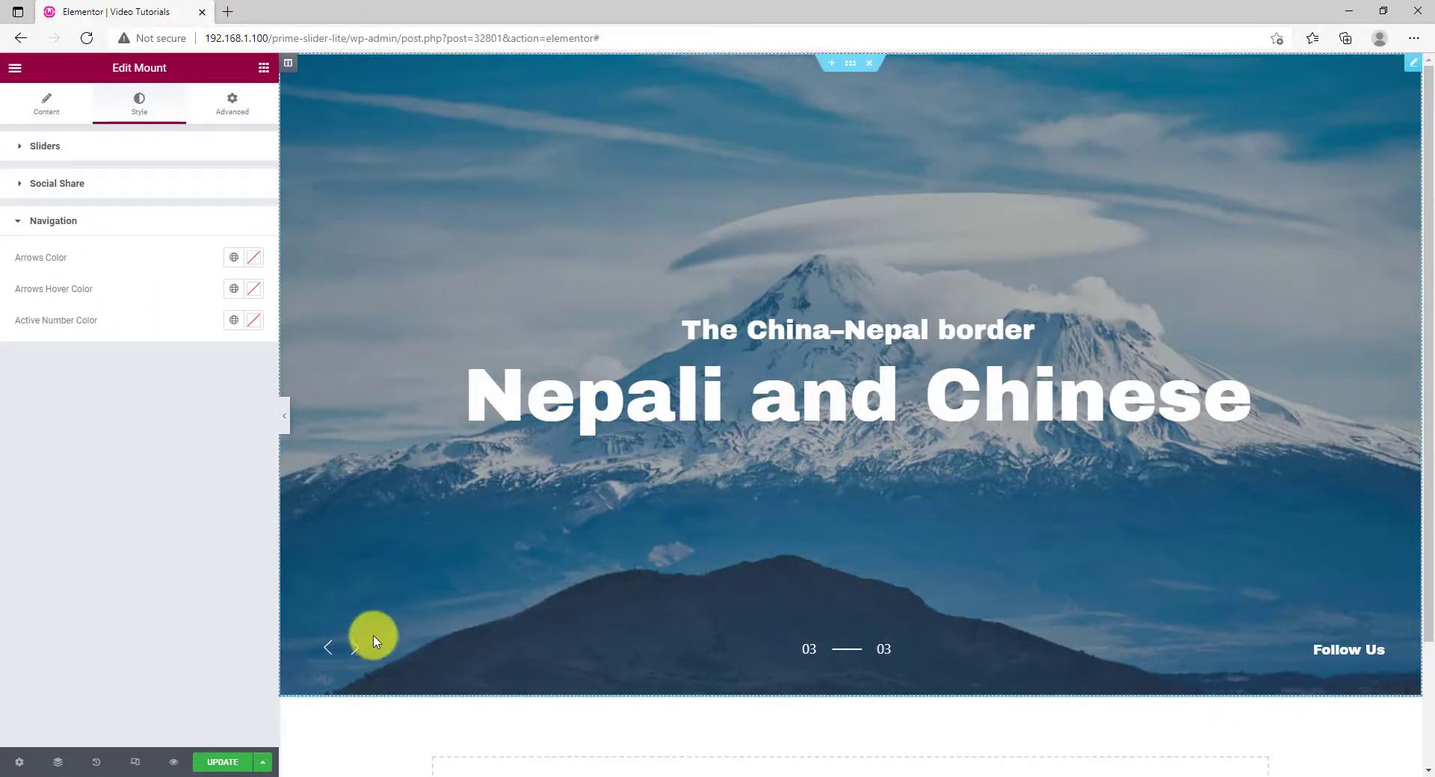
pyautogui.click(357, 649)
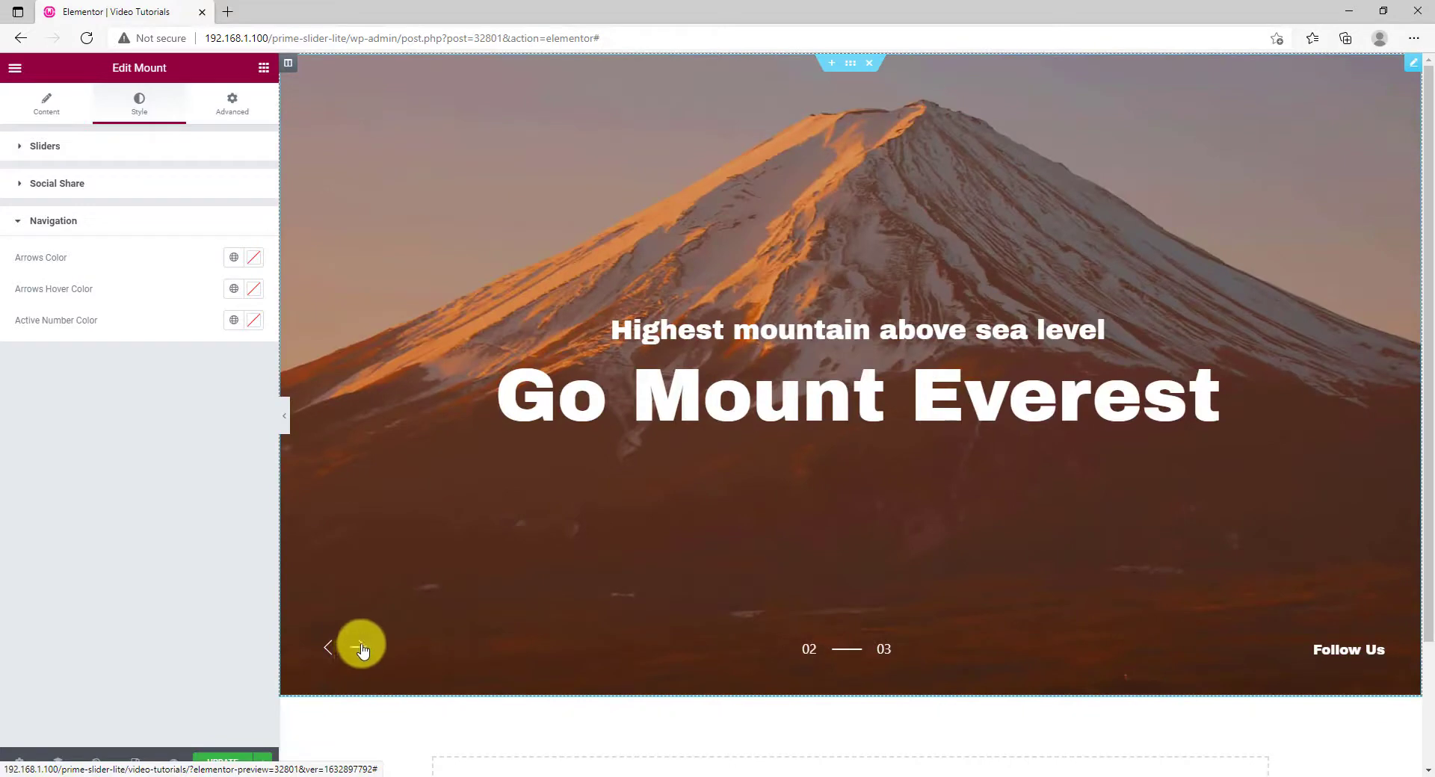
pyautogui.click(359, 647)
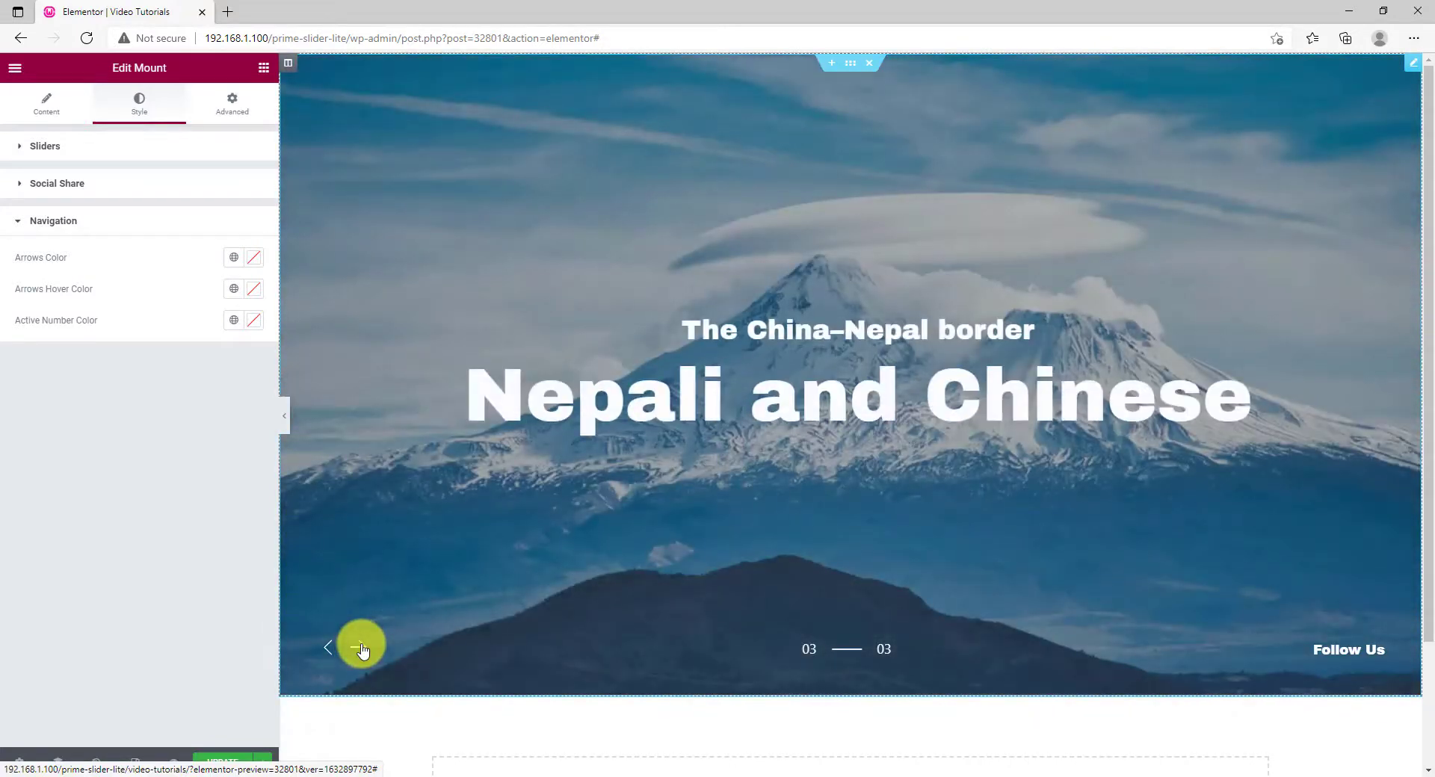